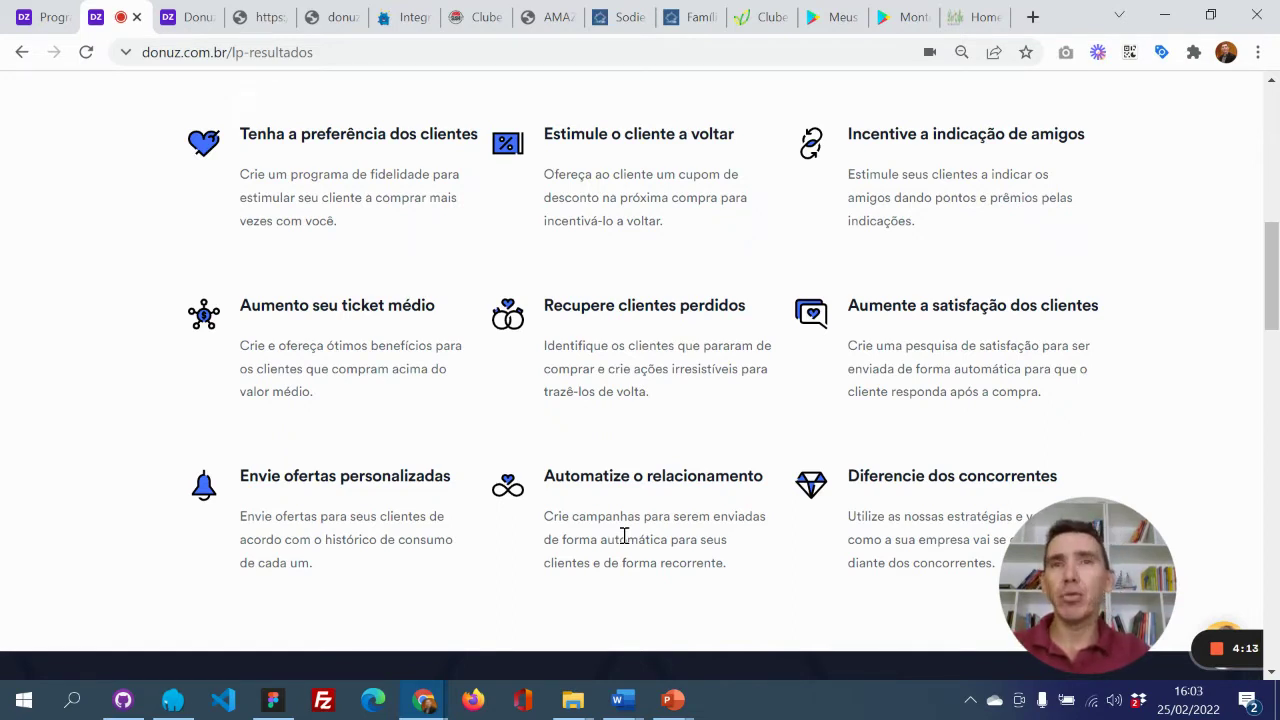
# Open the Donuz admin dashboard and examine the program summary, including average ticket, retained clients, total clients, referrals and customer satisfaction.
pyautogui.click(186, 20)
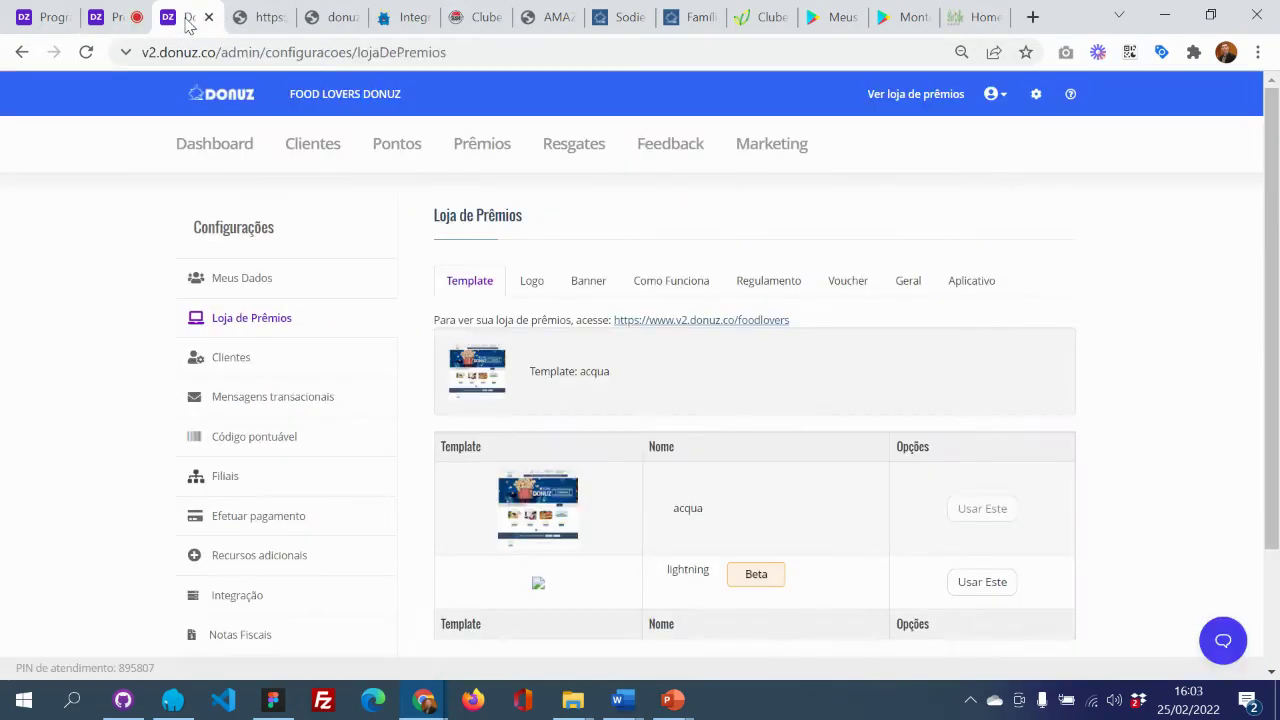
pyautogui.click(241, 142)
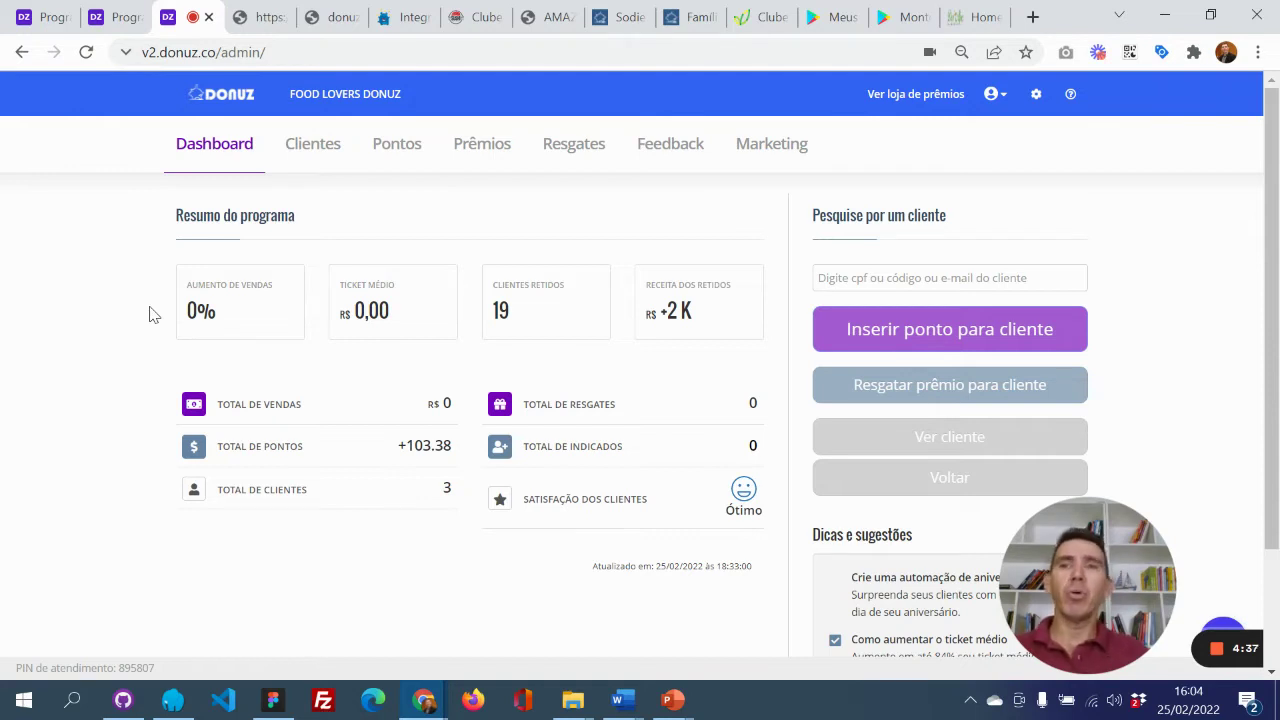
pyautogui.moveTo(409, 326)
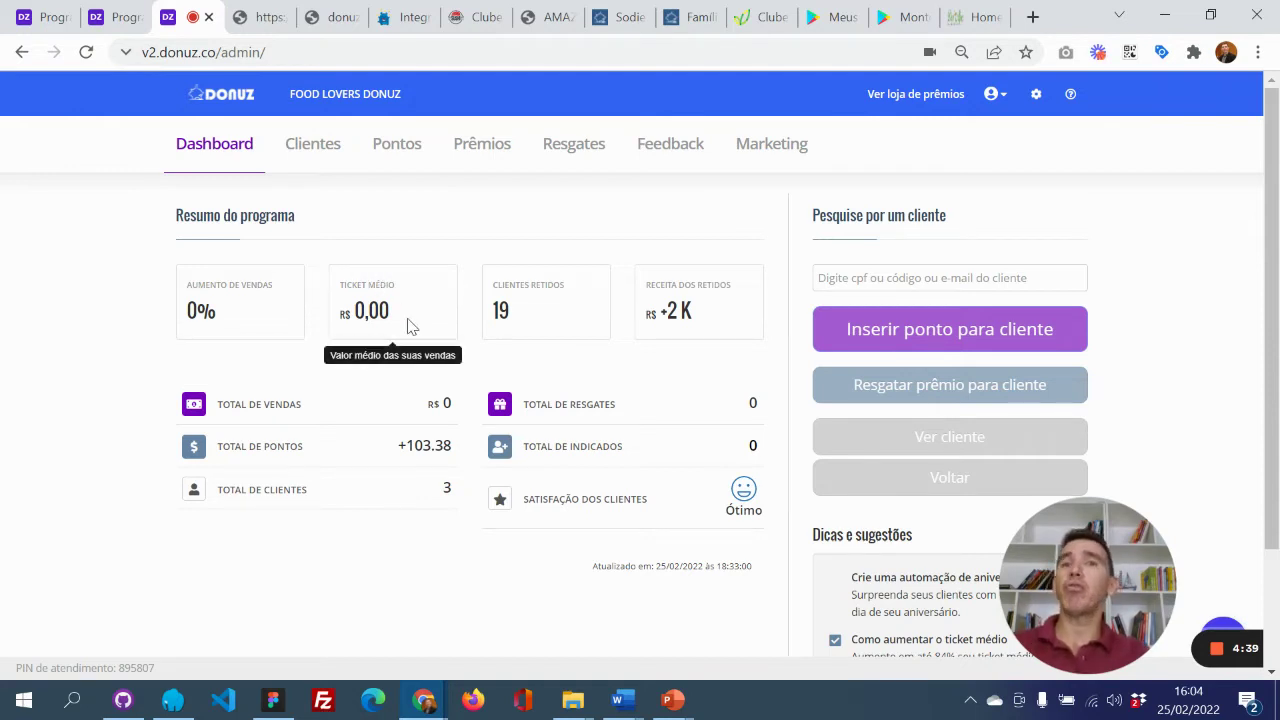
pyautogui.moveTo(549, 326)
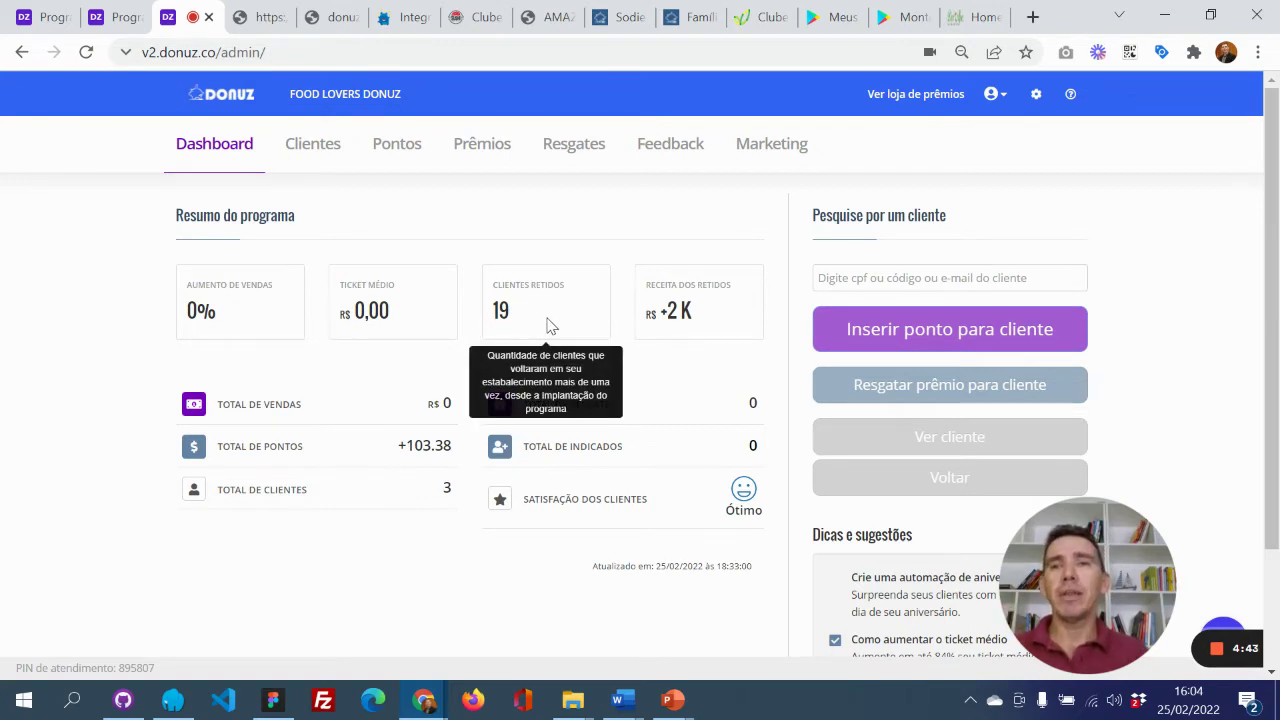
pyautogui.doubleClick(446, 489)
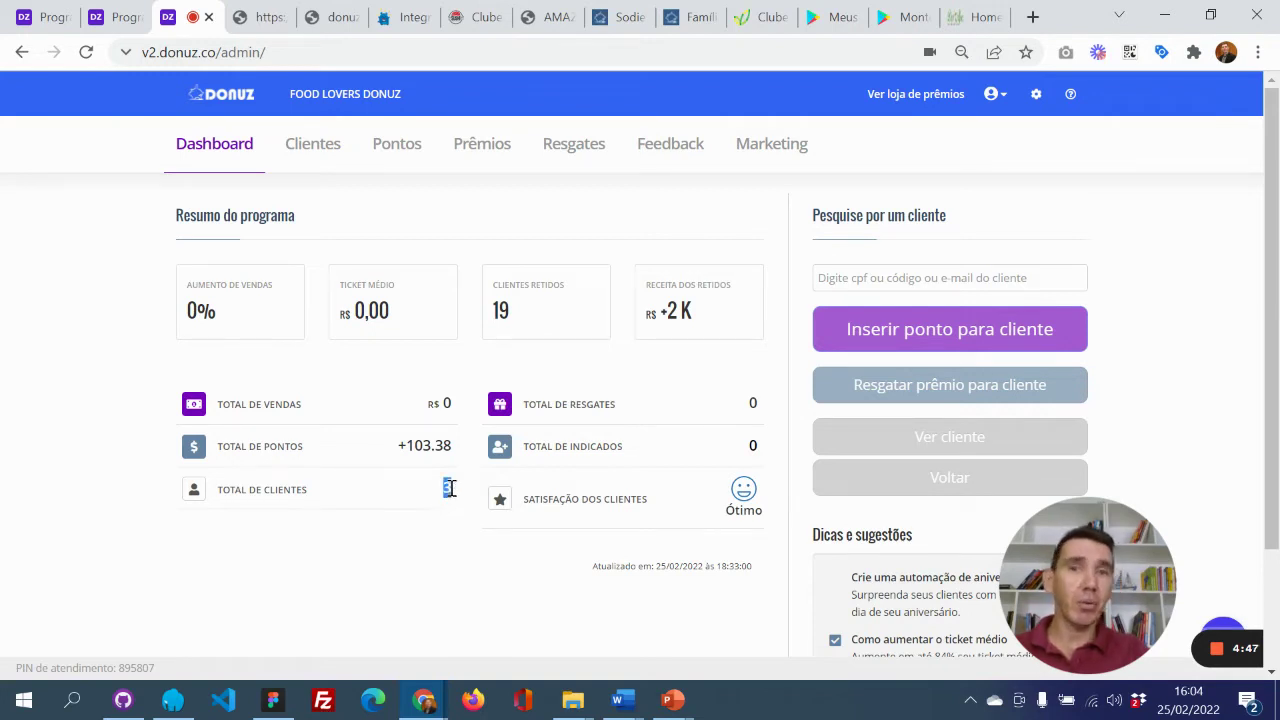
pyautogui.doubleClick(500, 314)
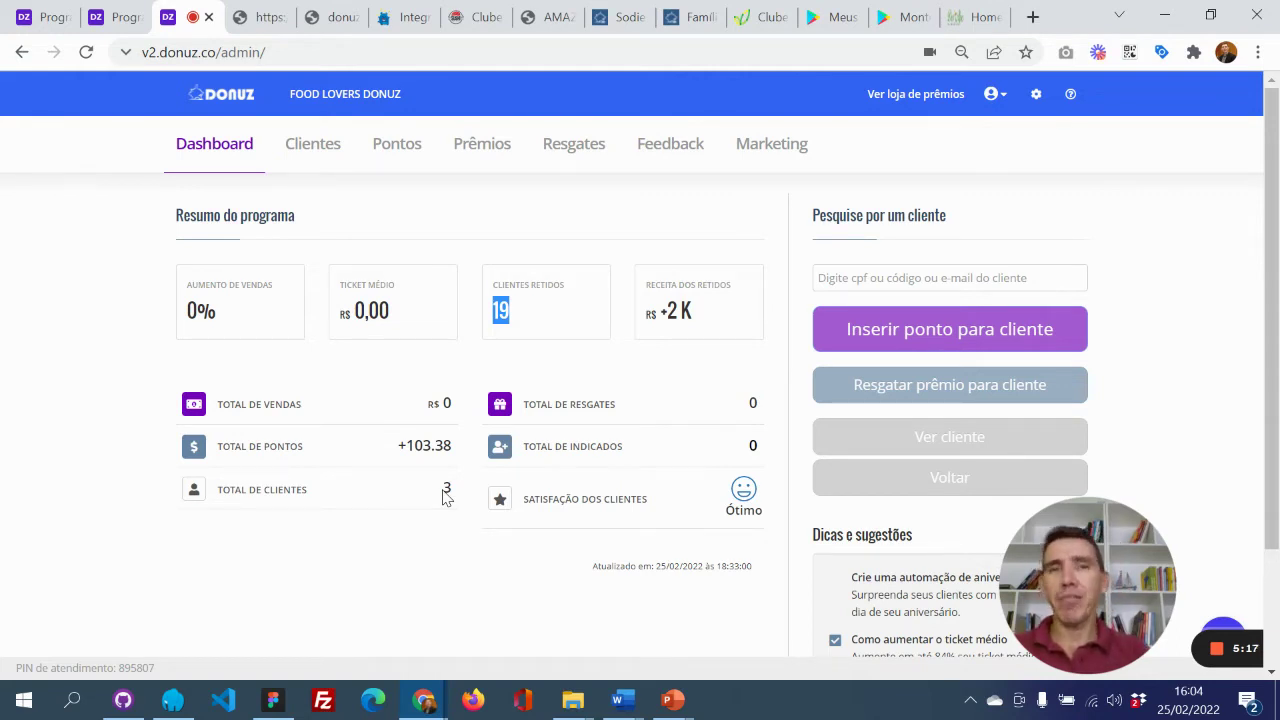
pyautogui.moveTo(725, 328)
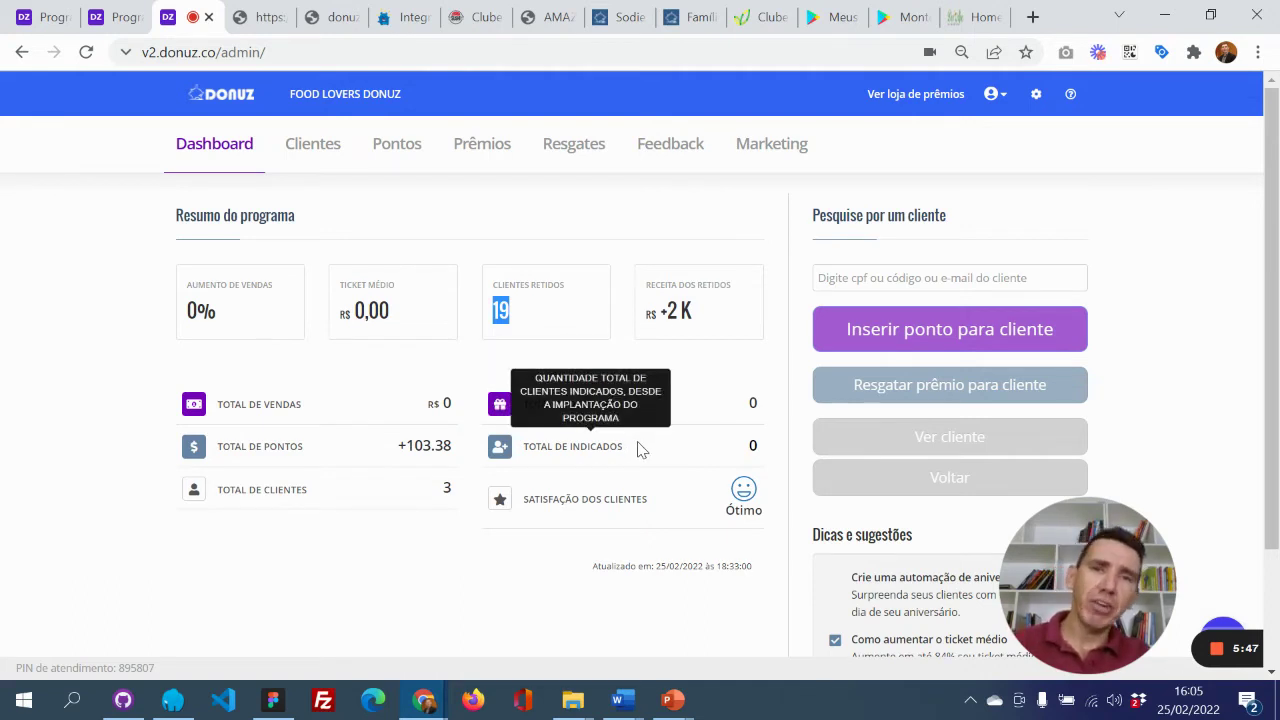
pyautogui.moveTo(677, 496)
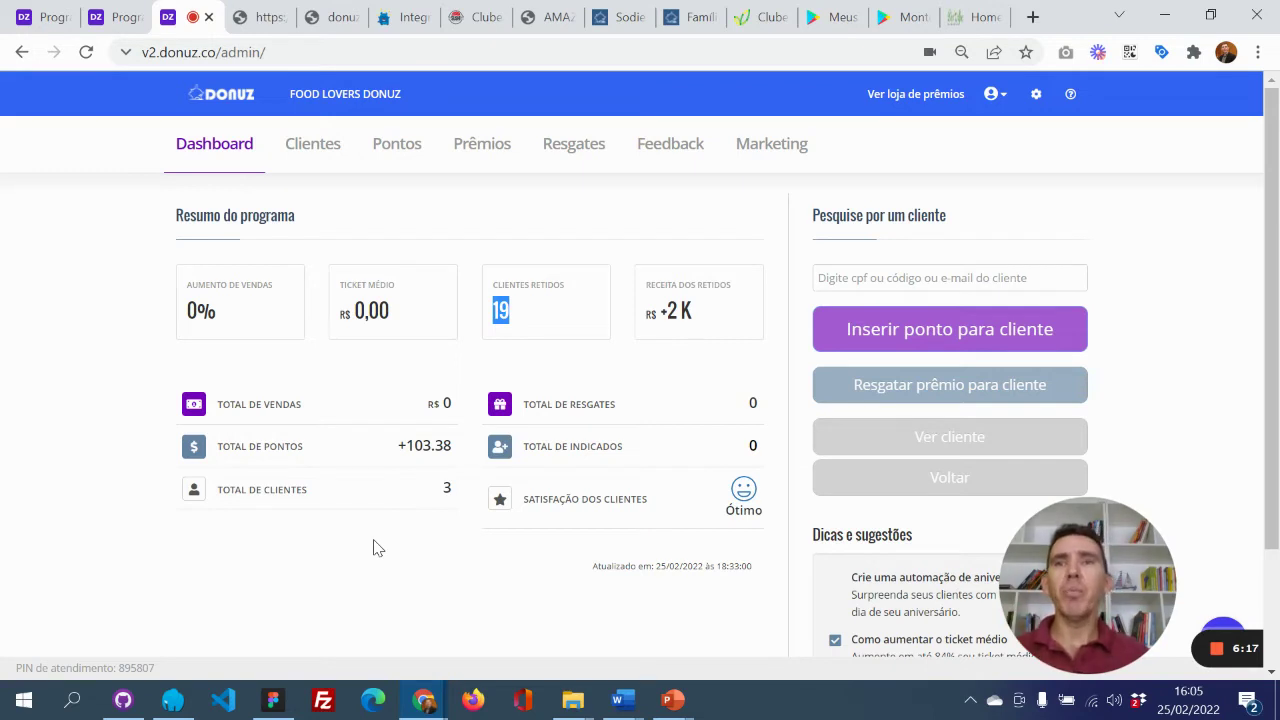
# List all registered clients without any search filter and look through the results.
pyautogui.click(302, 146)
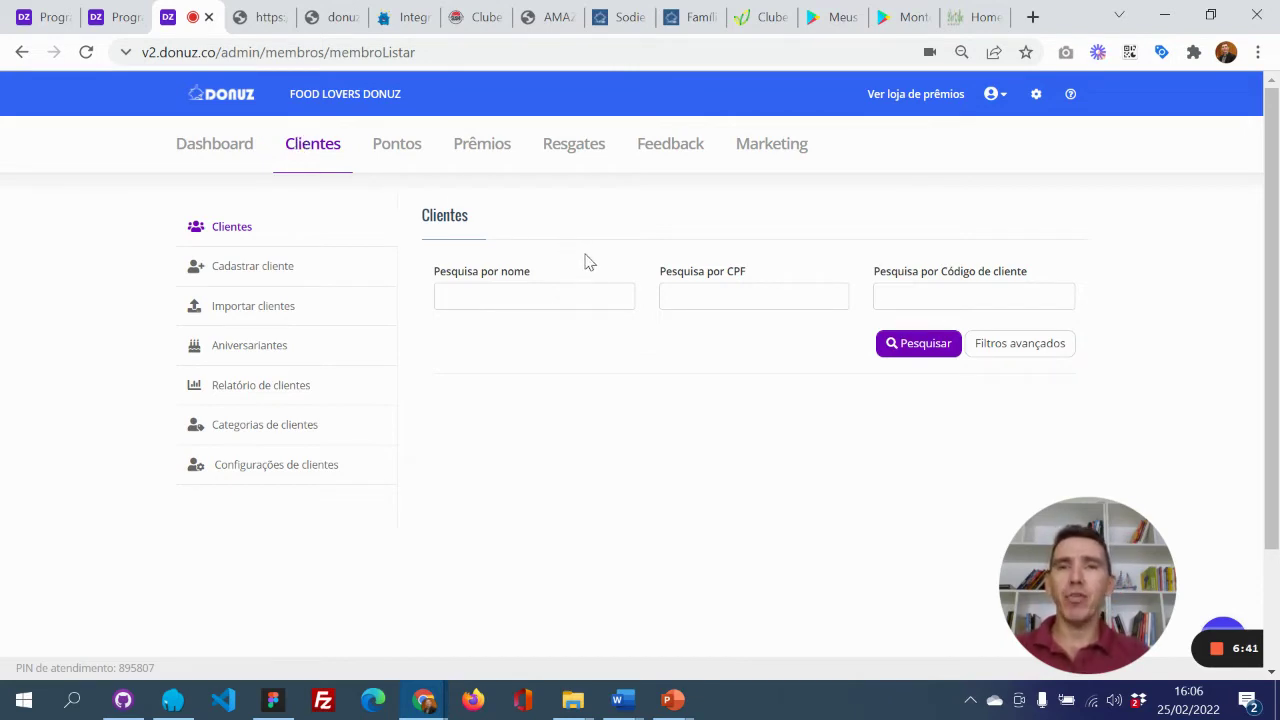
pyautogui.click(905, 344)
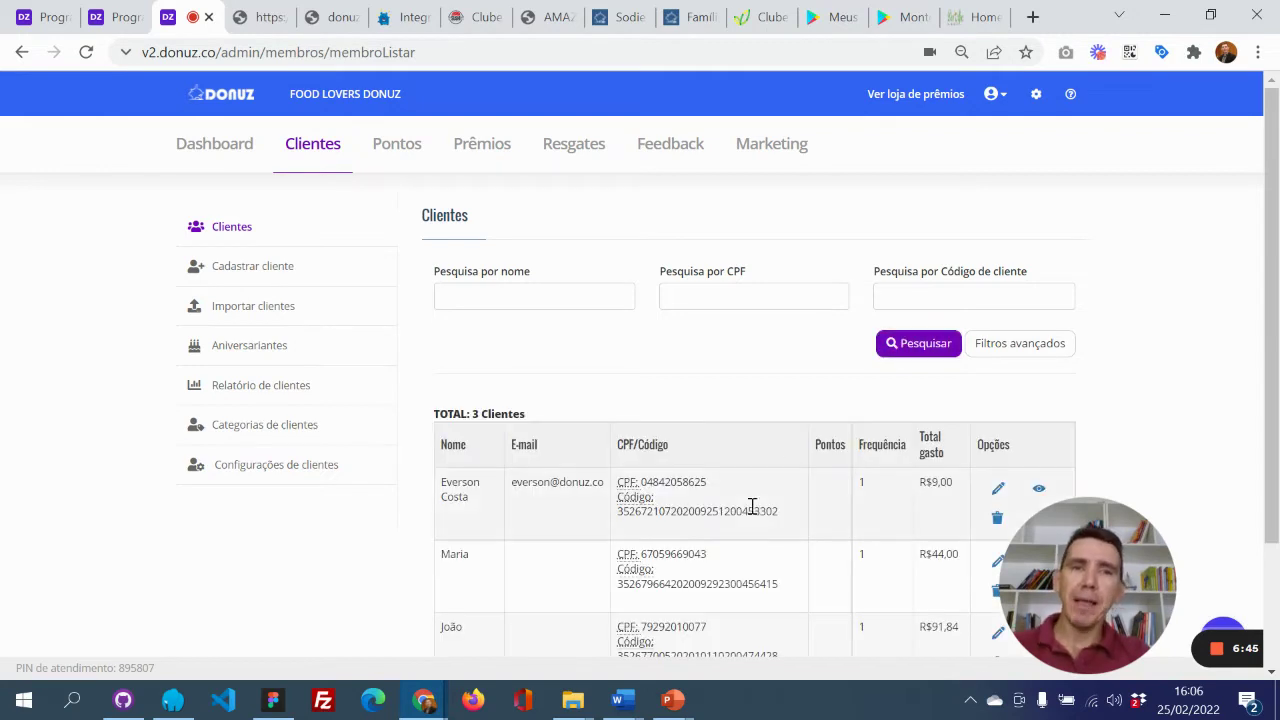
pyautogui.scroll(-2, 751, 512)
pyautogui.scroll(2, 751, 512)
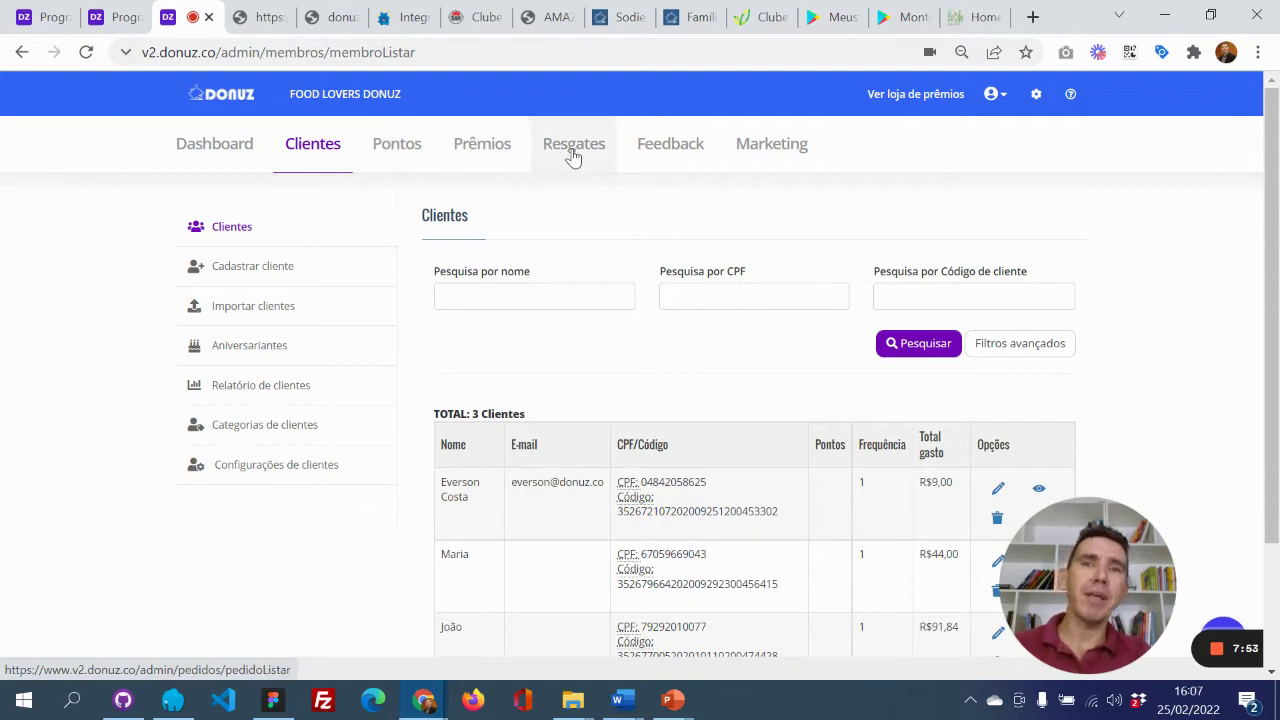
# Go to the Pontos area and display the Relatório de Pontos filters.
pyautogui.click(410, 160)
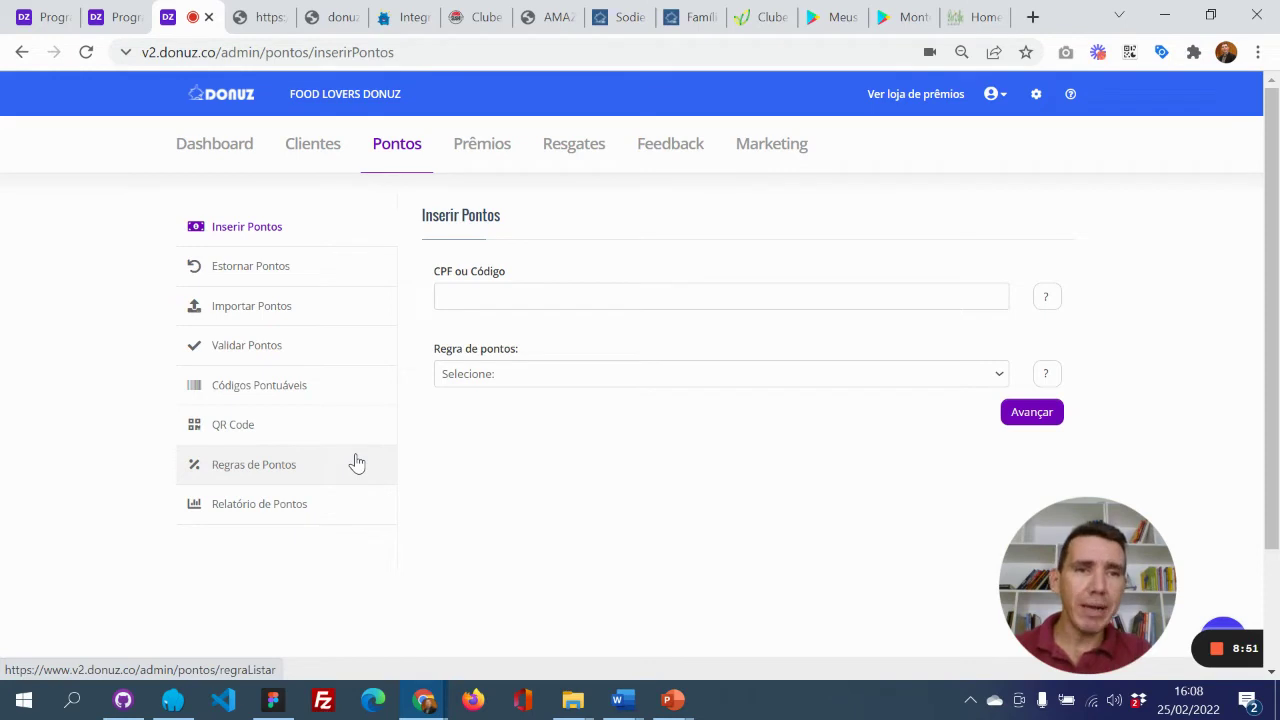
pyautogui.click(298, 505)
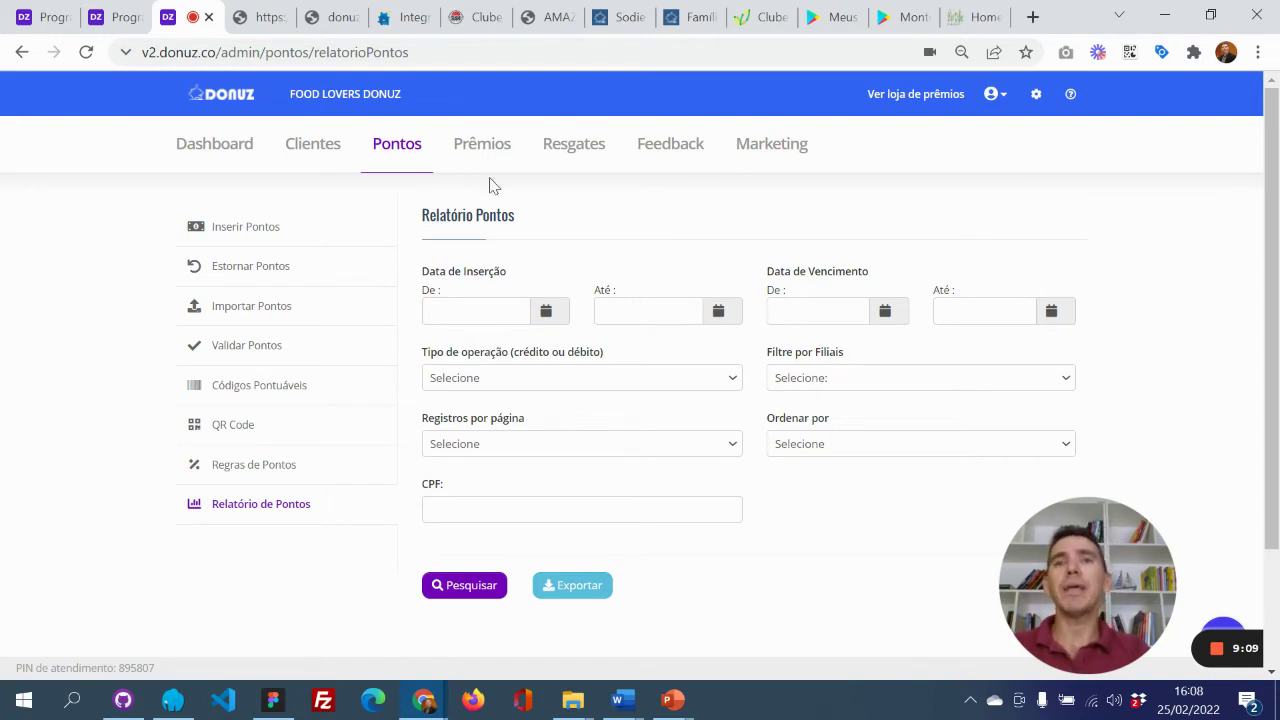
# List all prizes in Meus prêmios without filters and look through their names and point prices.
pyautogui.click(476, 150)
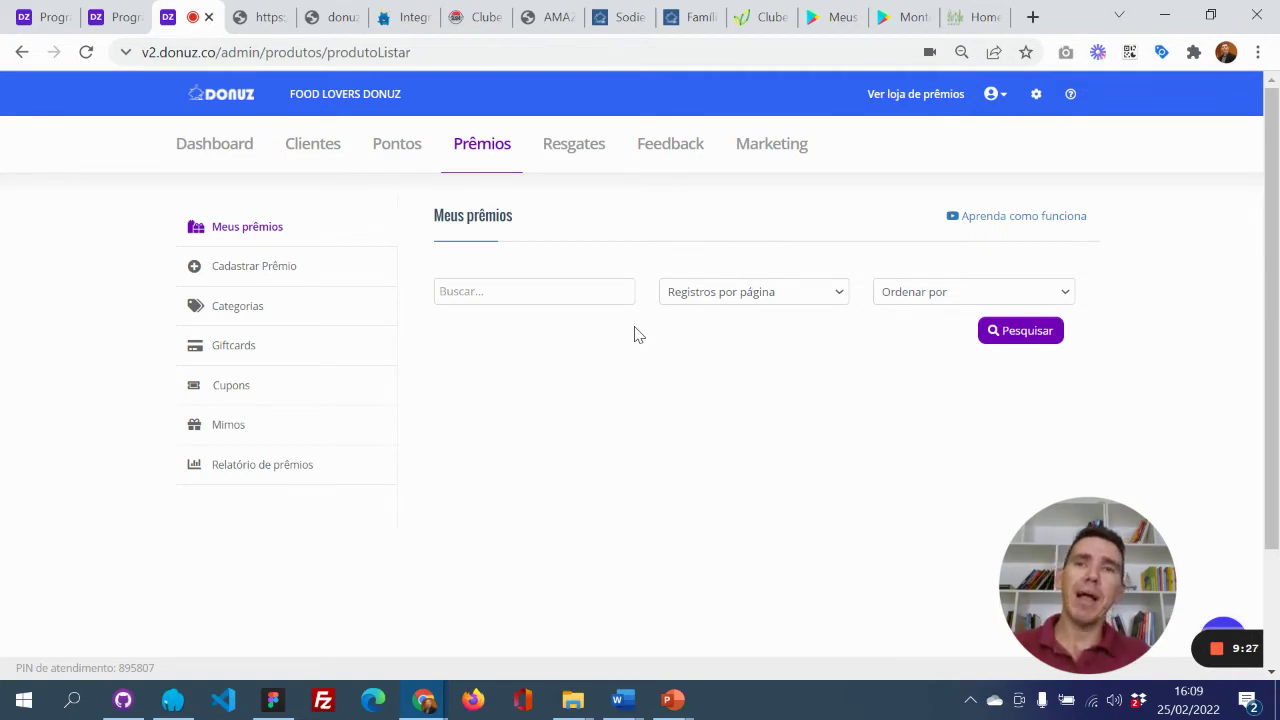
pyautogui.click(1037, 323)
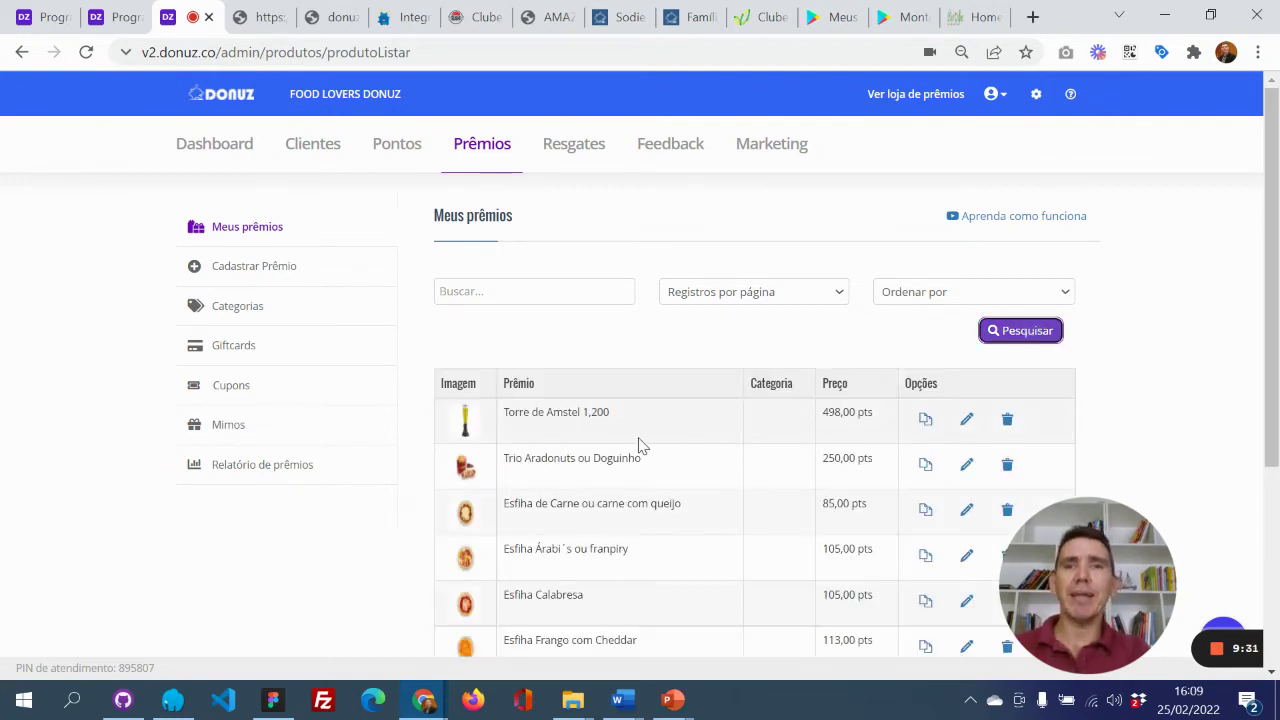
pyautogui.scroll(-2, 623, 445)
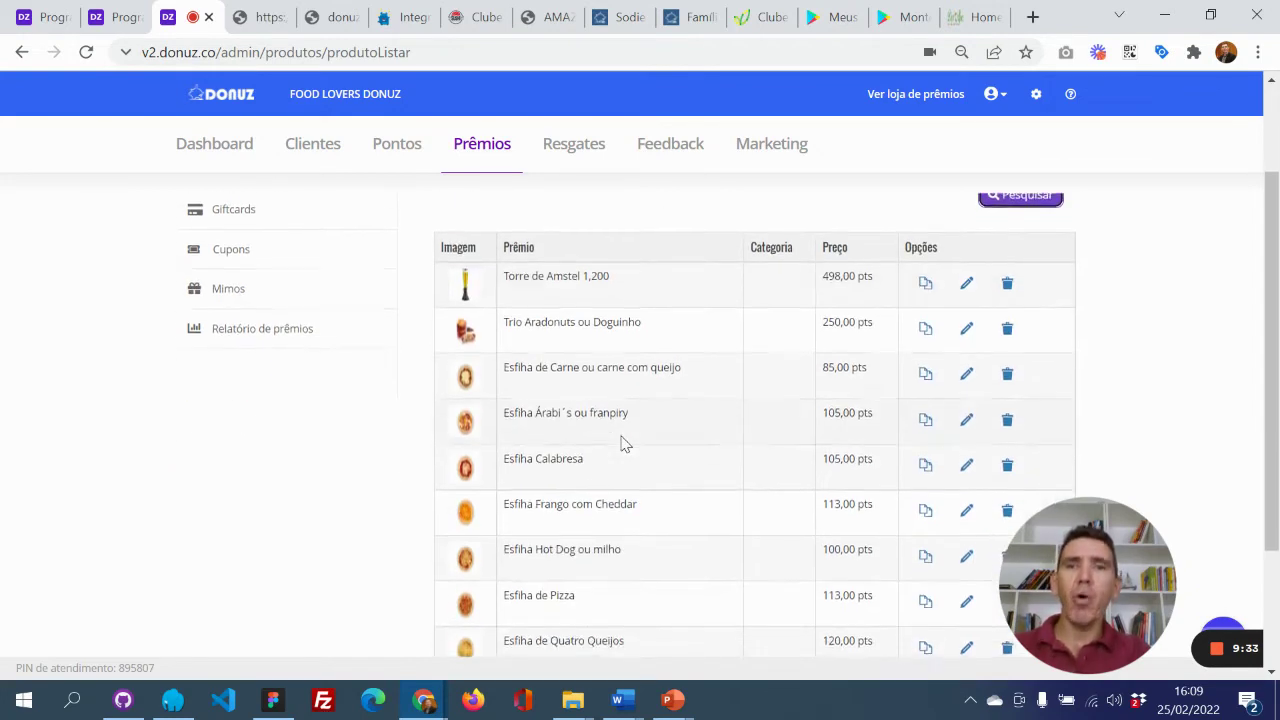
pyautogui.scroll(2, 623, 445)
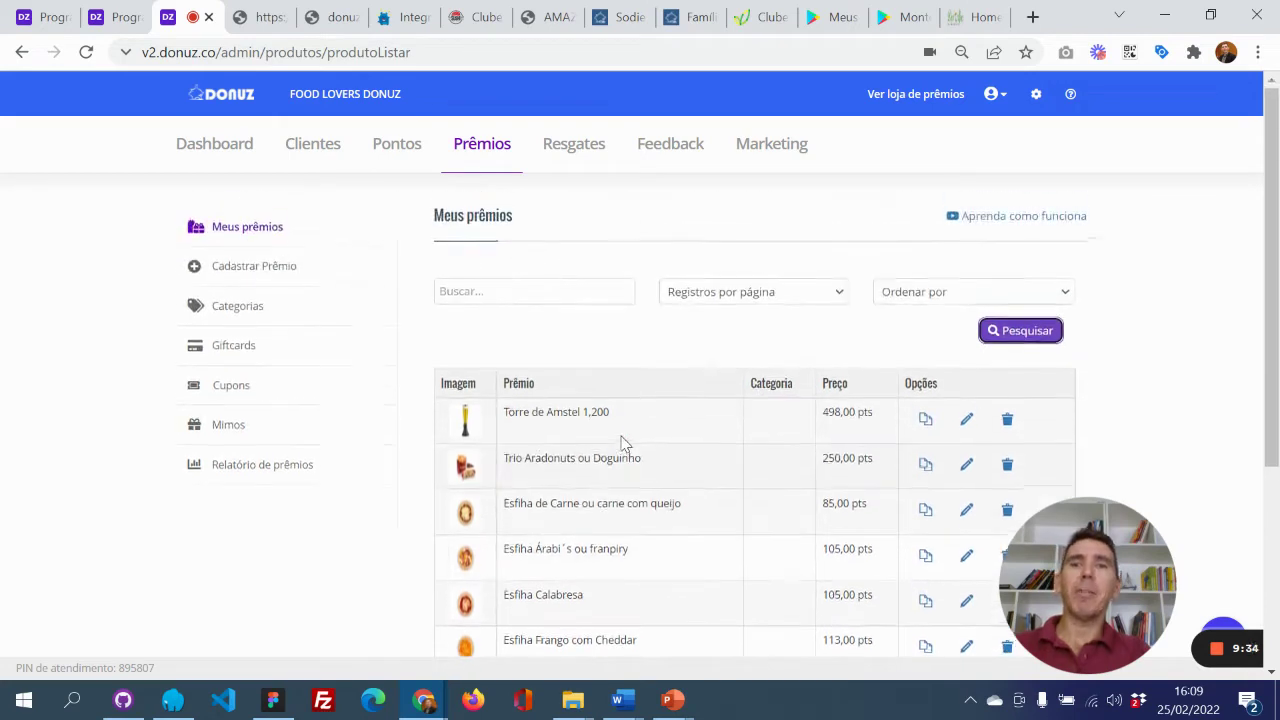
# View the Cadastrar Prêmio form and the giftcard listing page, and return to Meus prêmios.
pyautogui.click(277, 273)
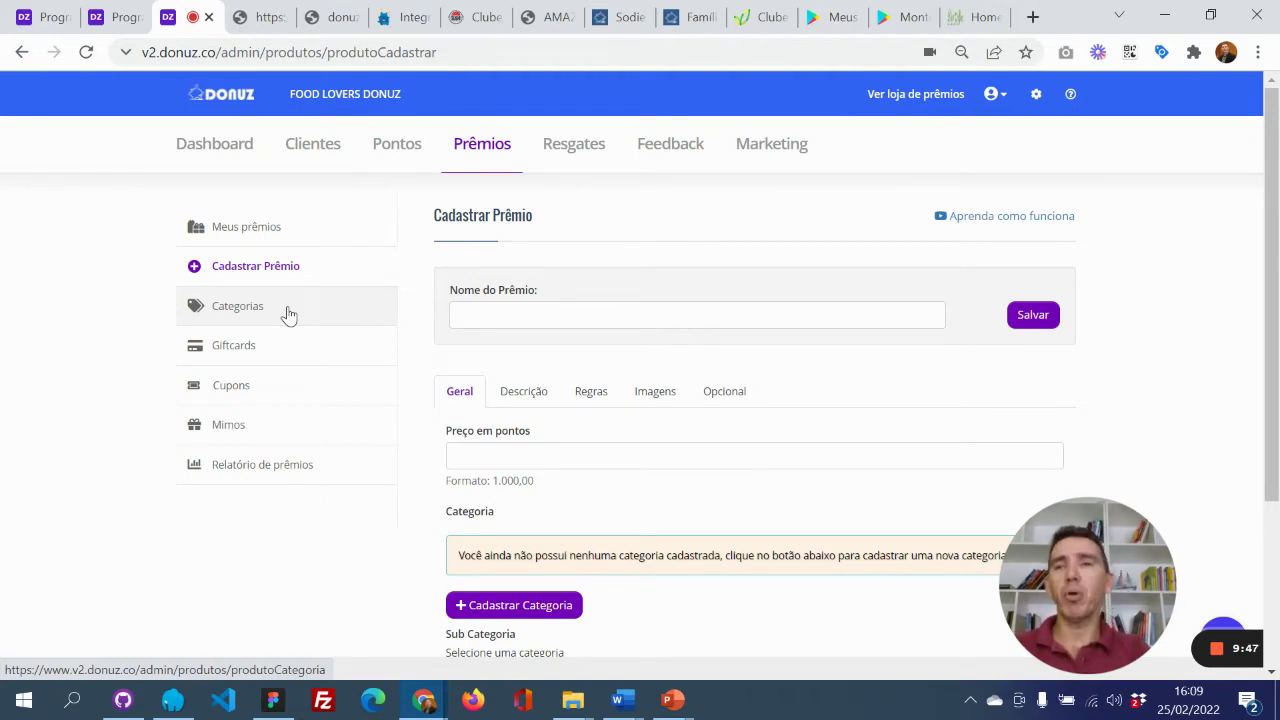
pyautogui.click(249, 346)
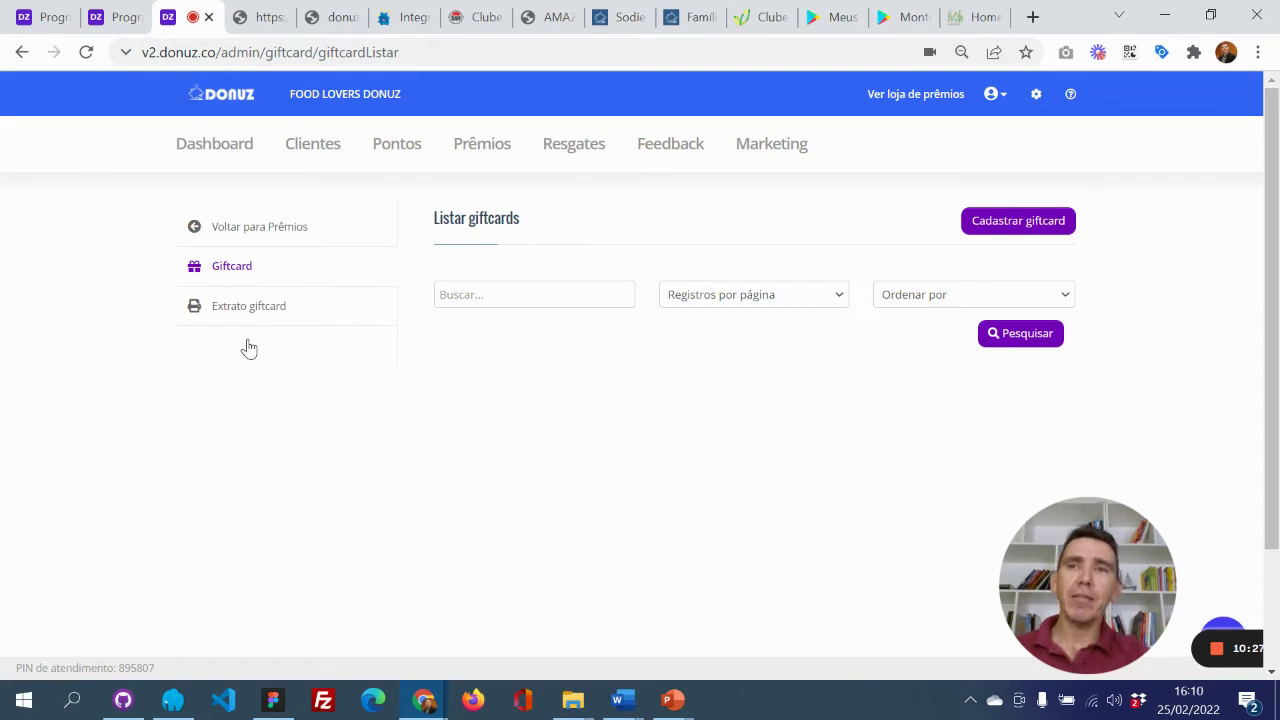
pyautogui.click(268, 240)
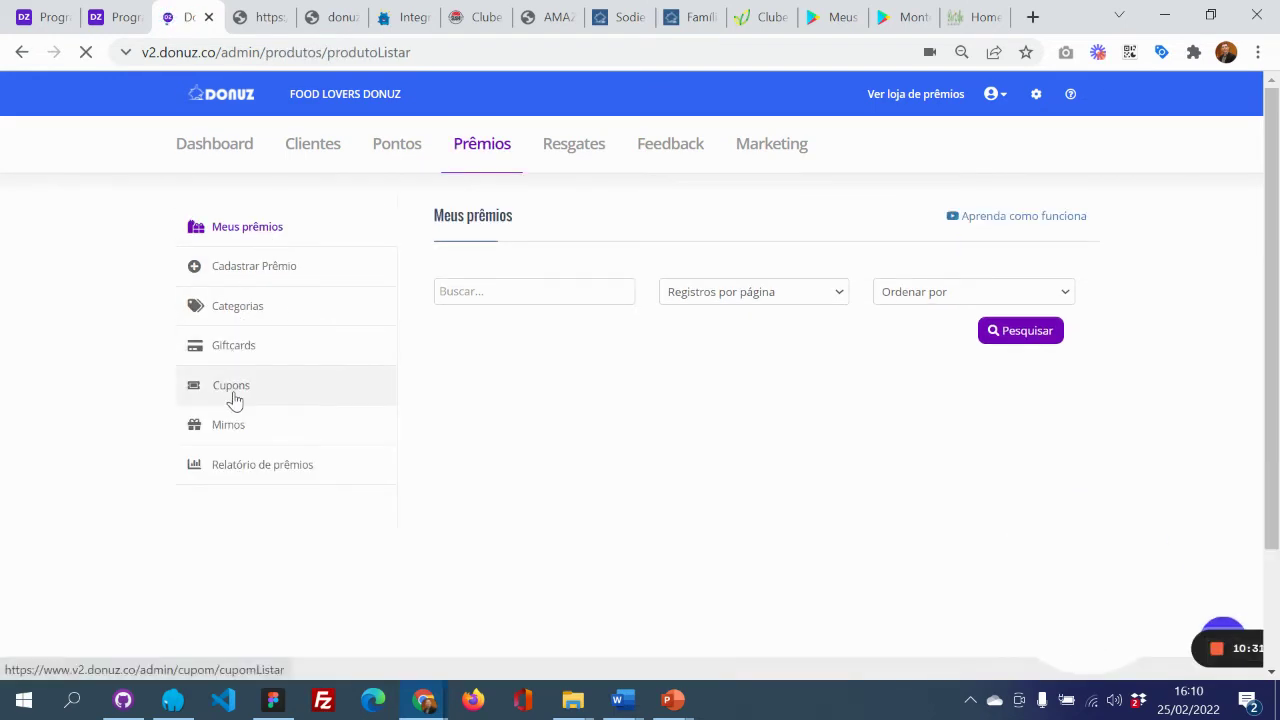
# Fill the coupon registration form with partner NETSHOES and coupon 20% OFF - Netshoes feminino.
pyautogui.click(232, 397)
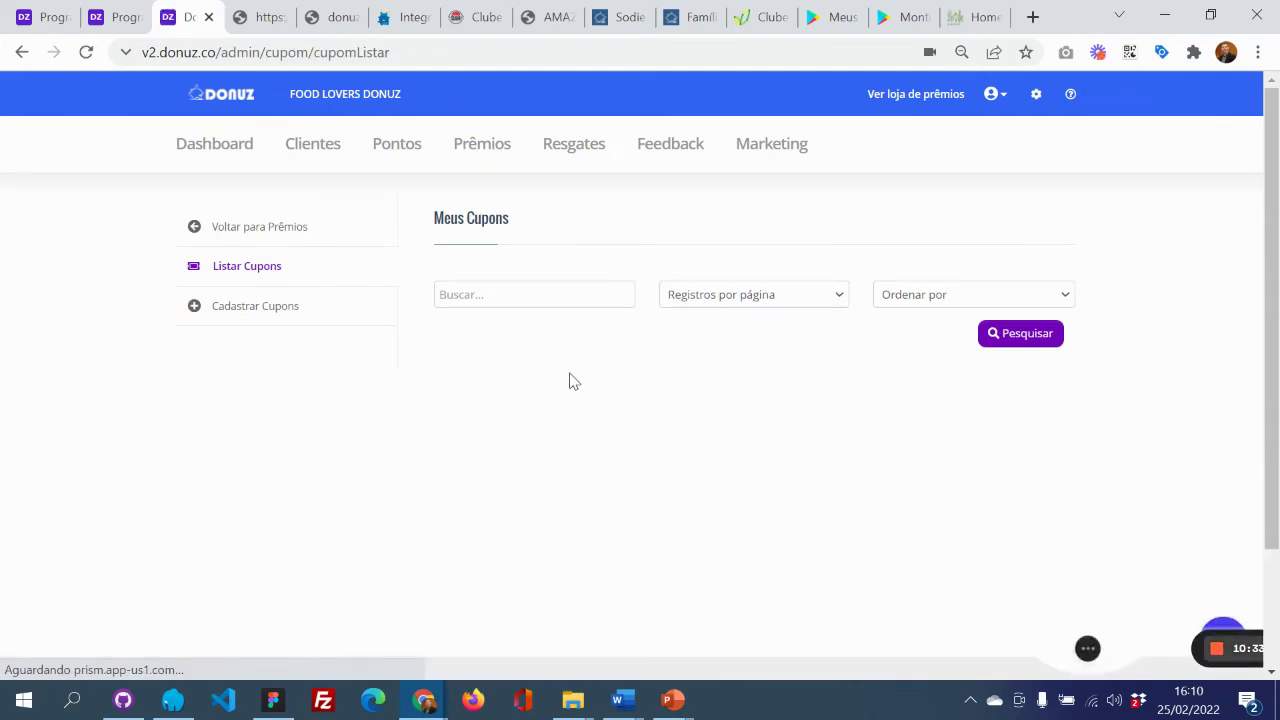
pyautogui.click(296, 321)
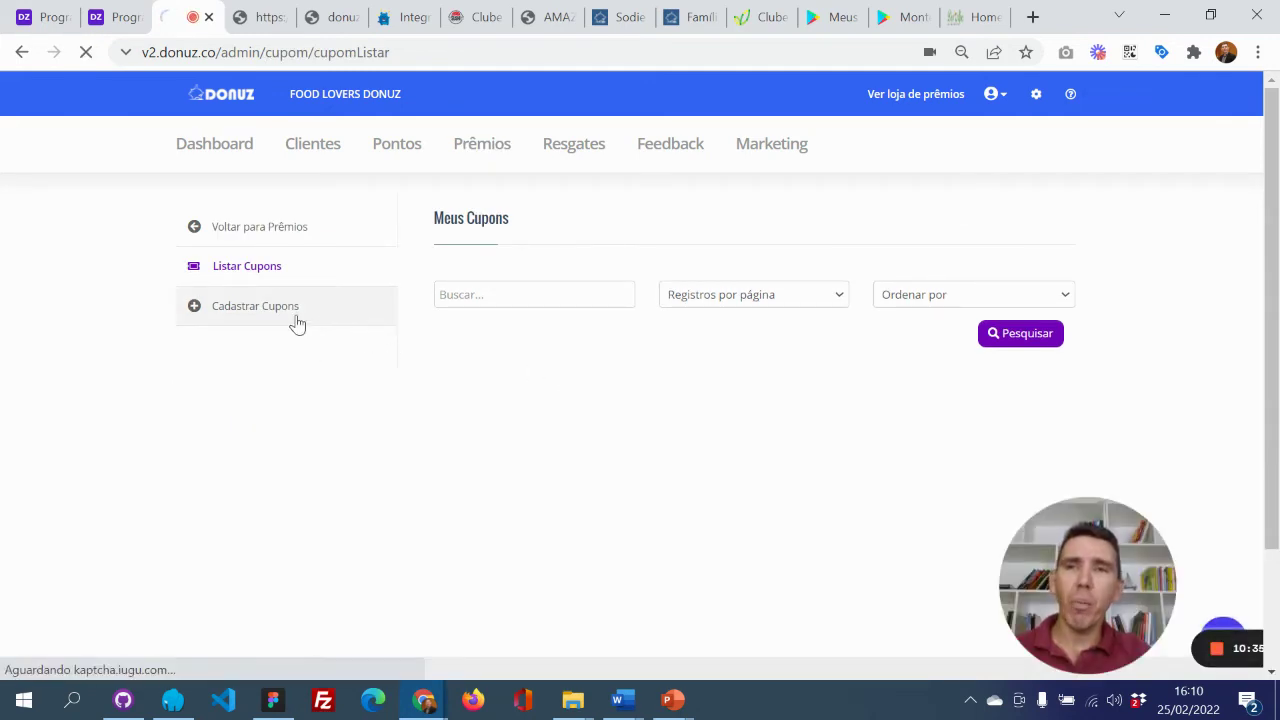
pyautogui.click(528, 297)
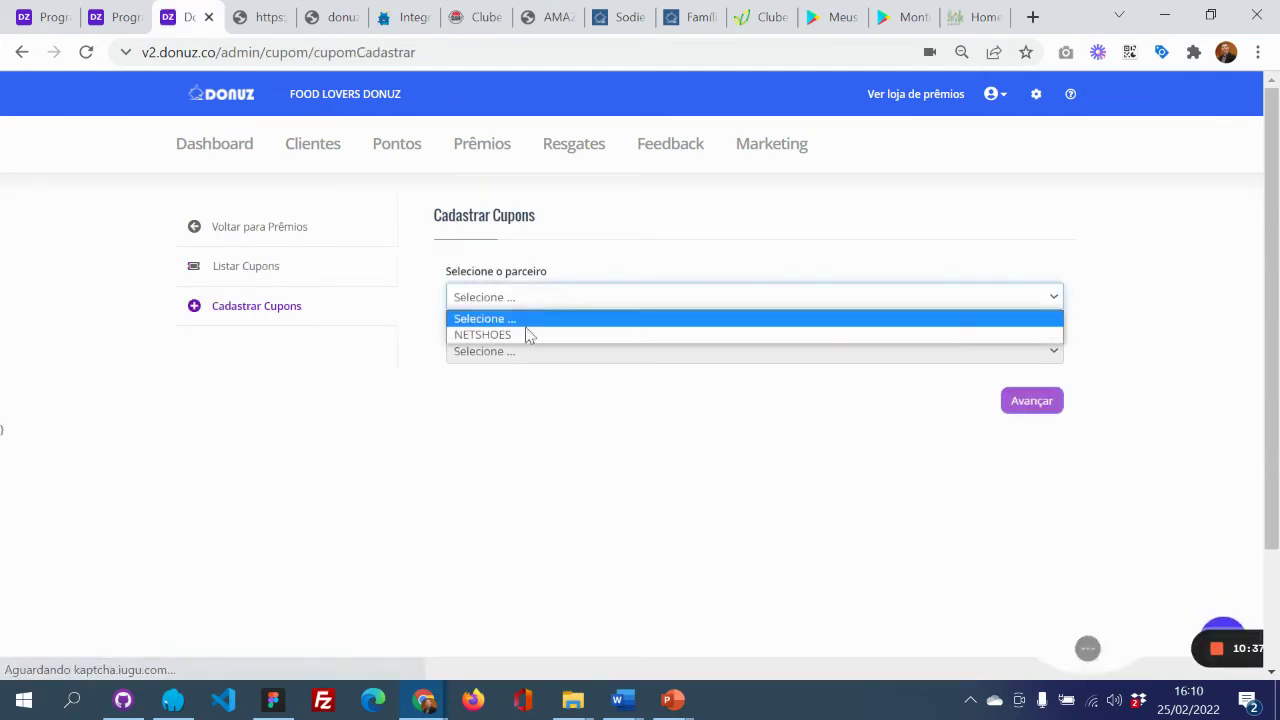
pyautogui.click(528, 335)
pyautogui.click(531, 352)
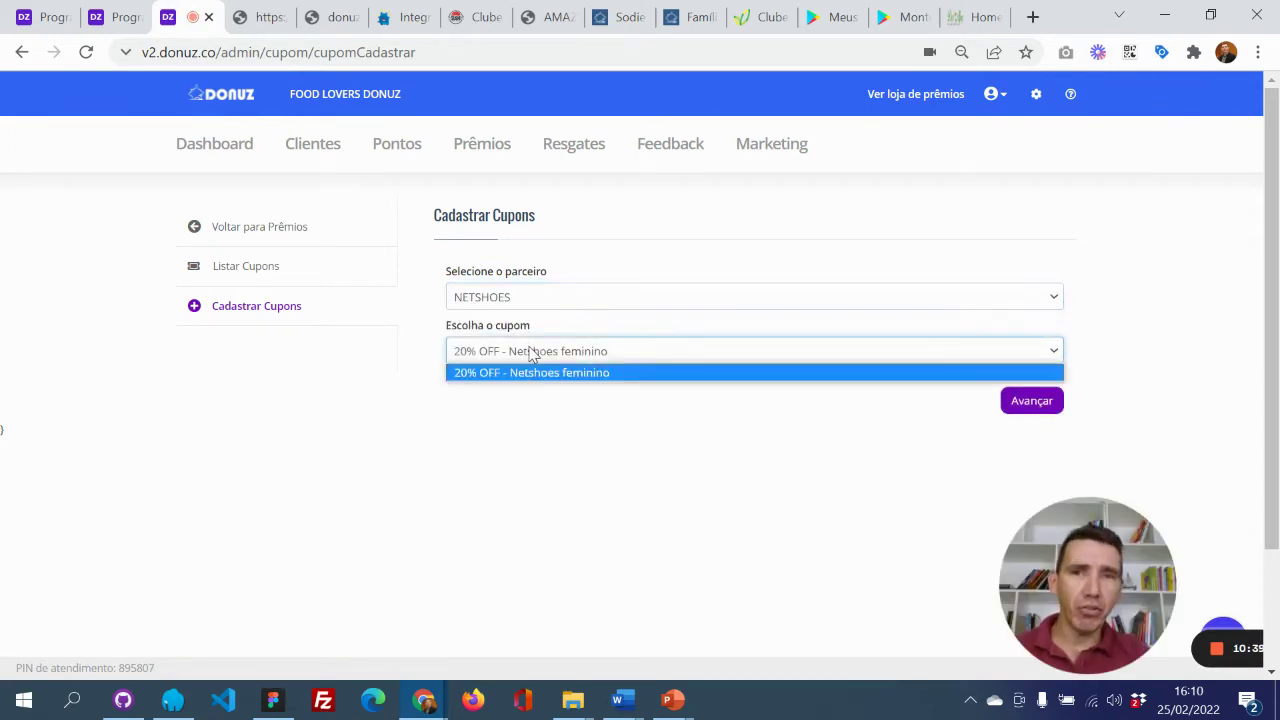
pyautogui.click(531, 352)
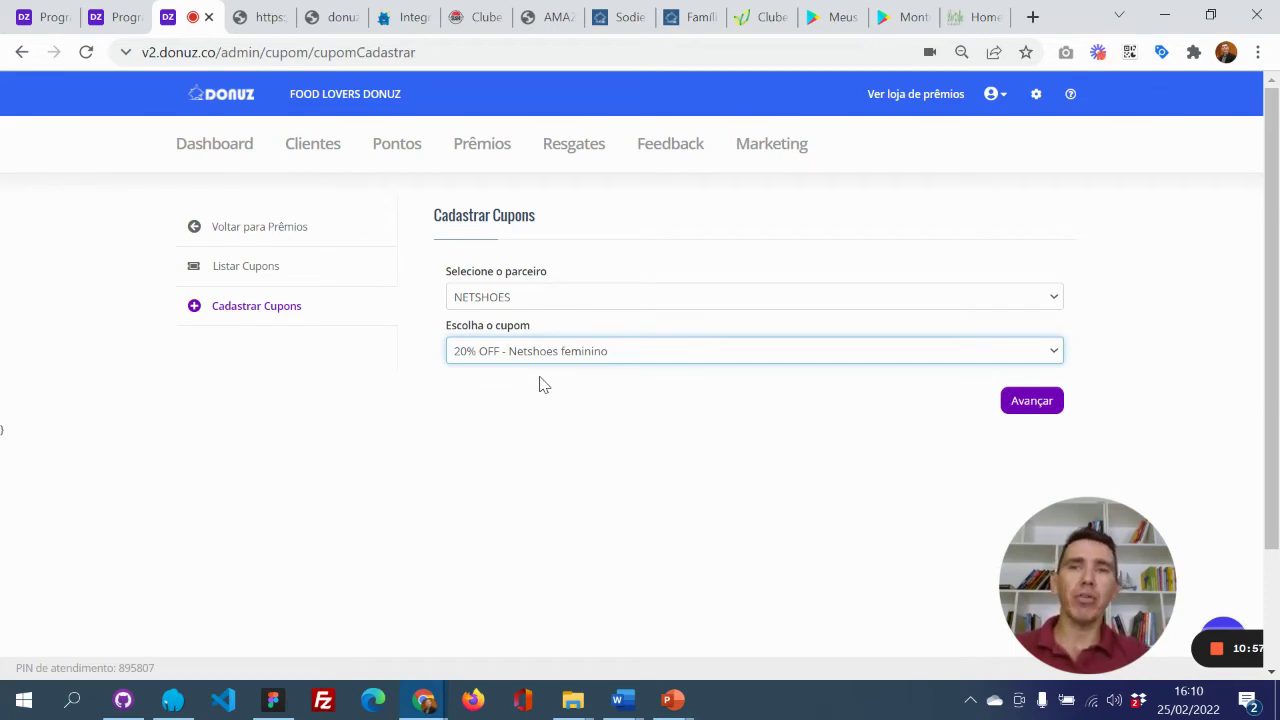
# Leave the coupon registration and open the Relatório de prêmios.
pyautogui.click(259, 240)
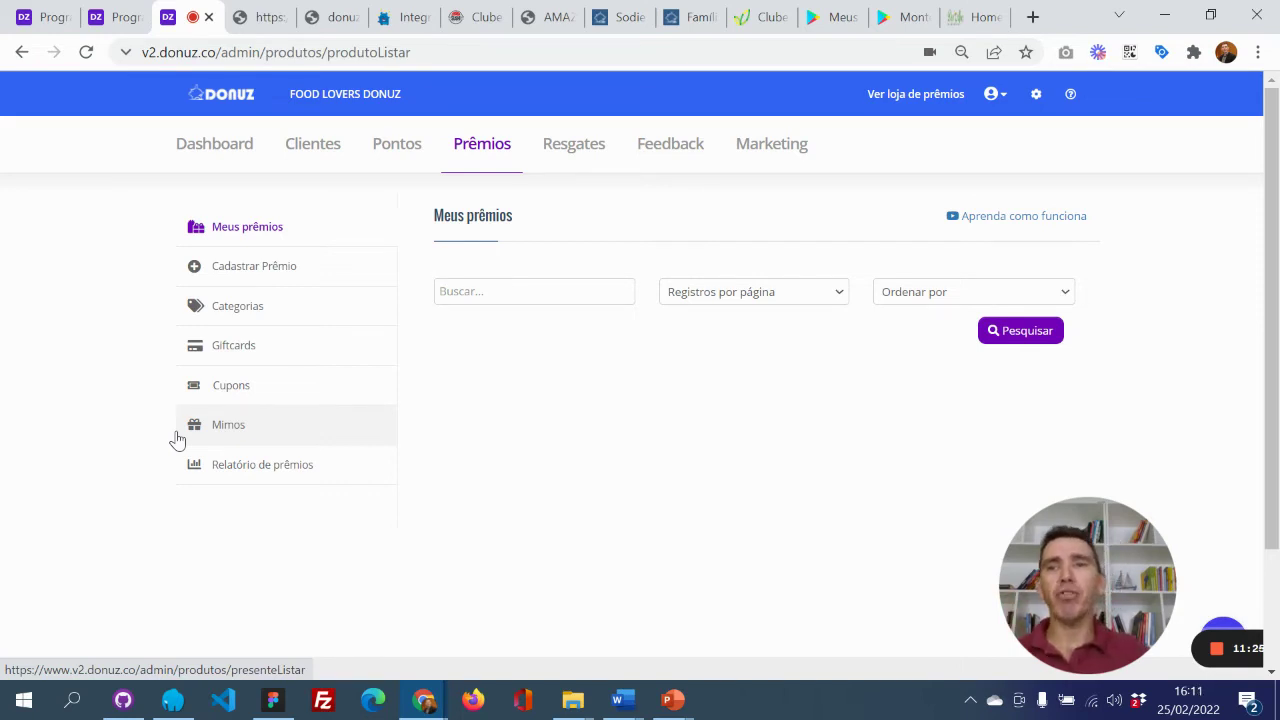
pyautogui.click(255, 472)
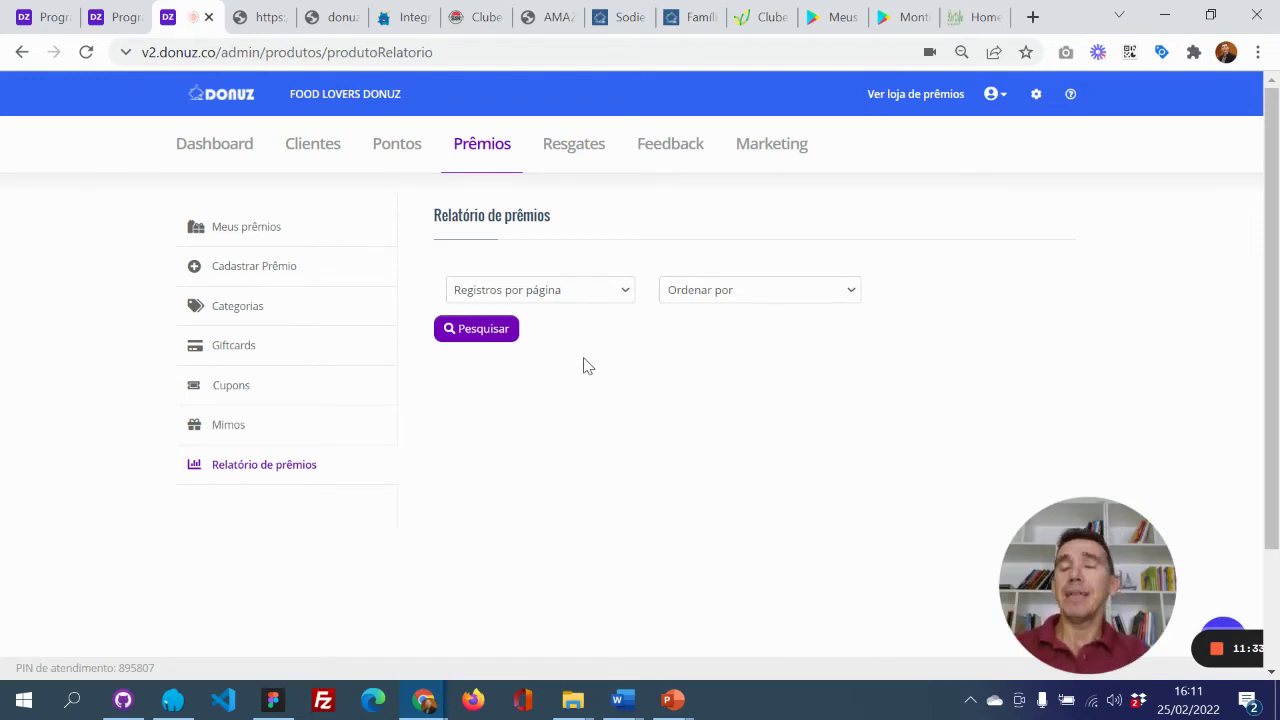
# Search redeemed prizes without filters in Resgates, and view the Resgatar Prêmio form and the redemption report.
pyautogui.click(572, 156)
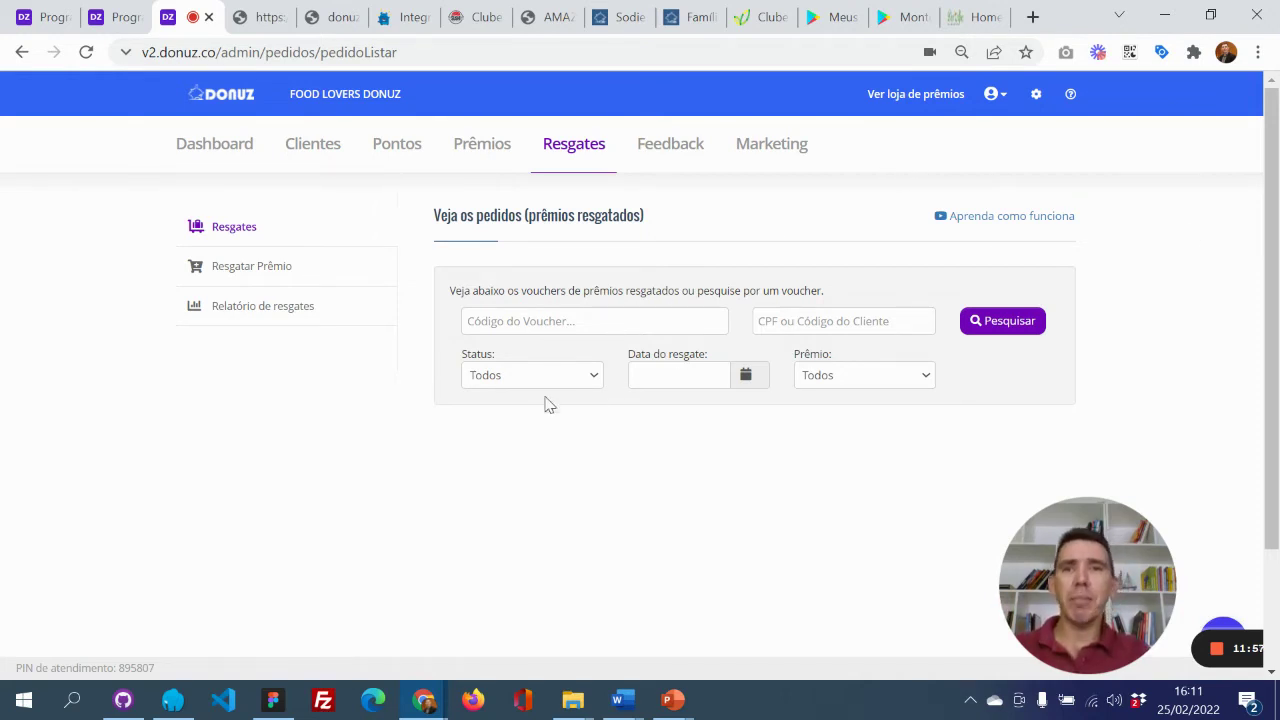
pyautogui.click(994, 330)
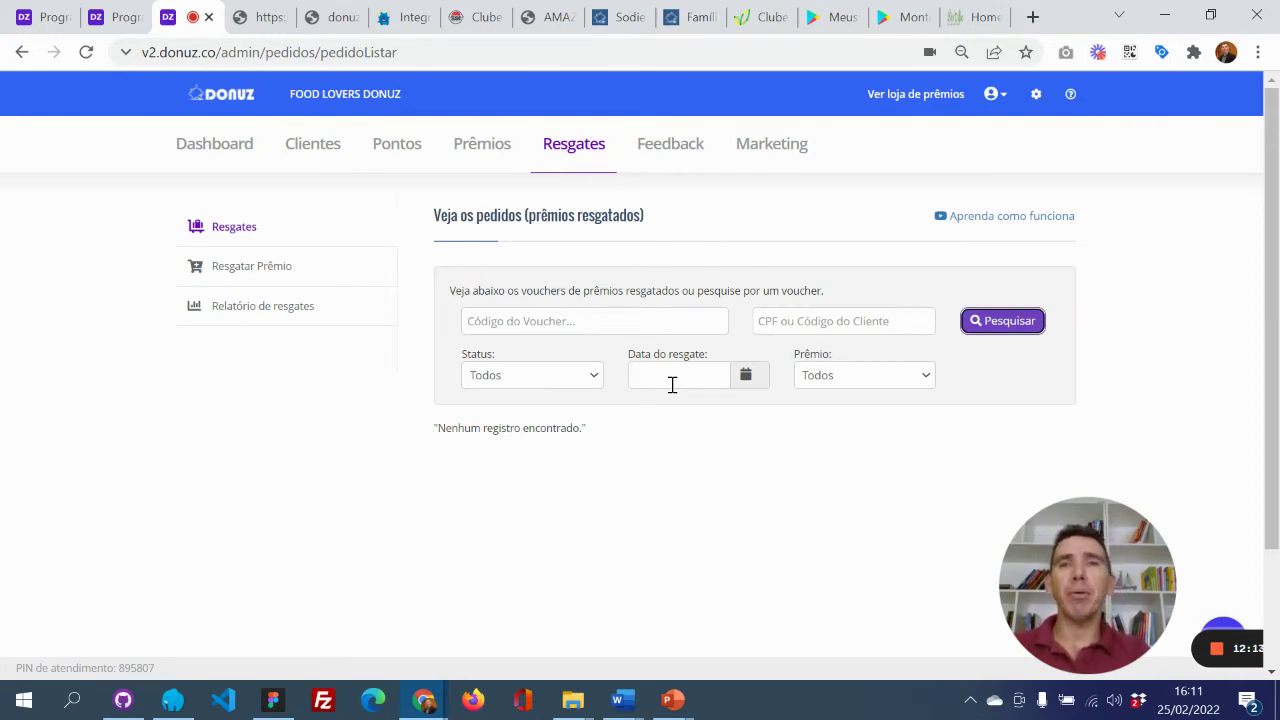
pyautogui.click(275, 275)
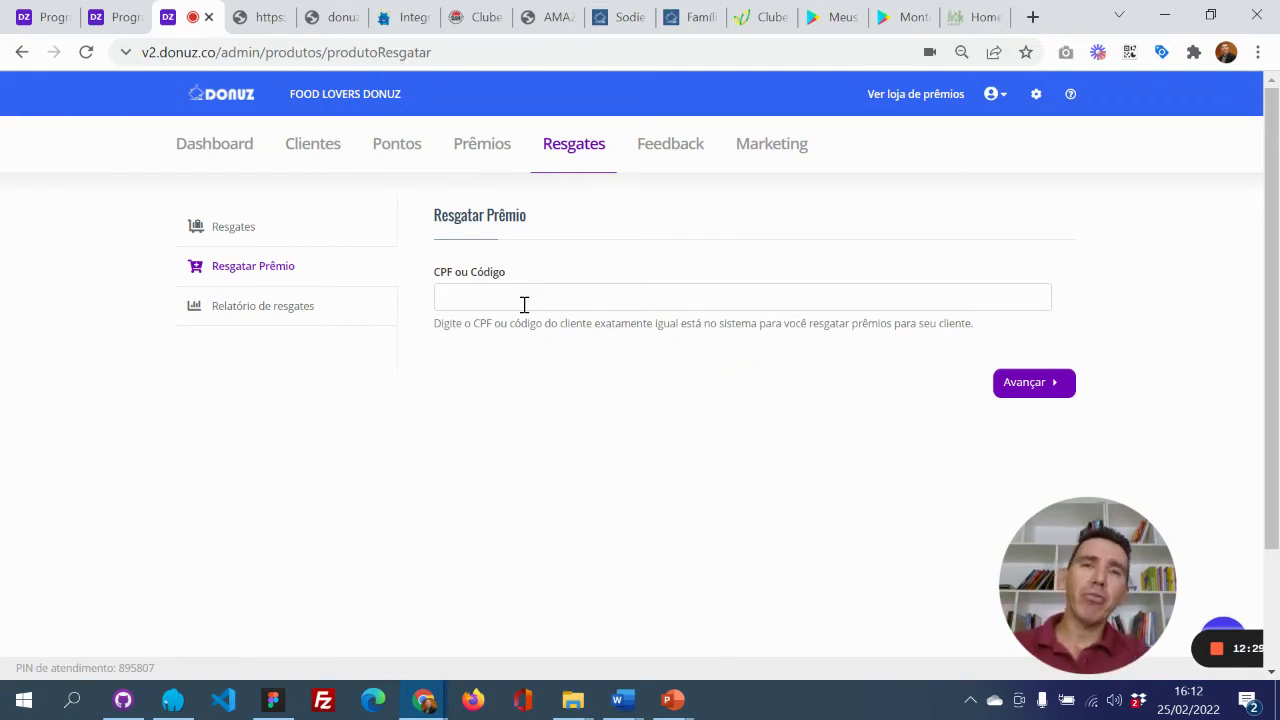
pyautogui.click(289, 326)
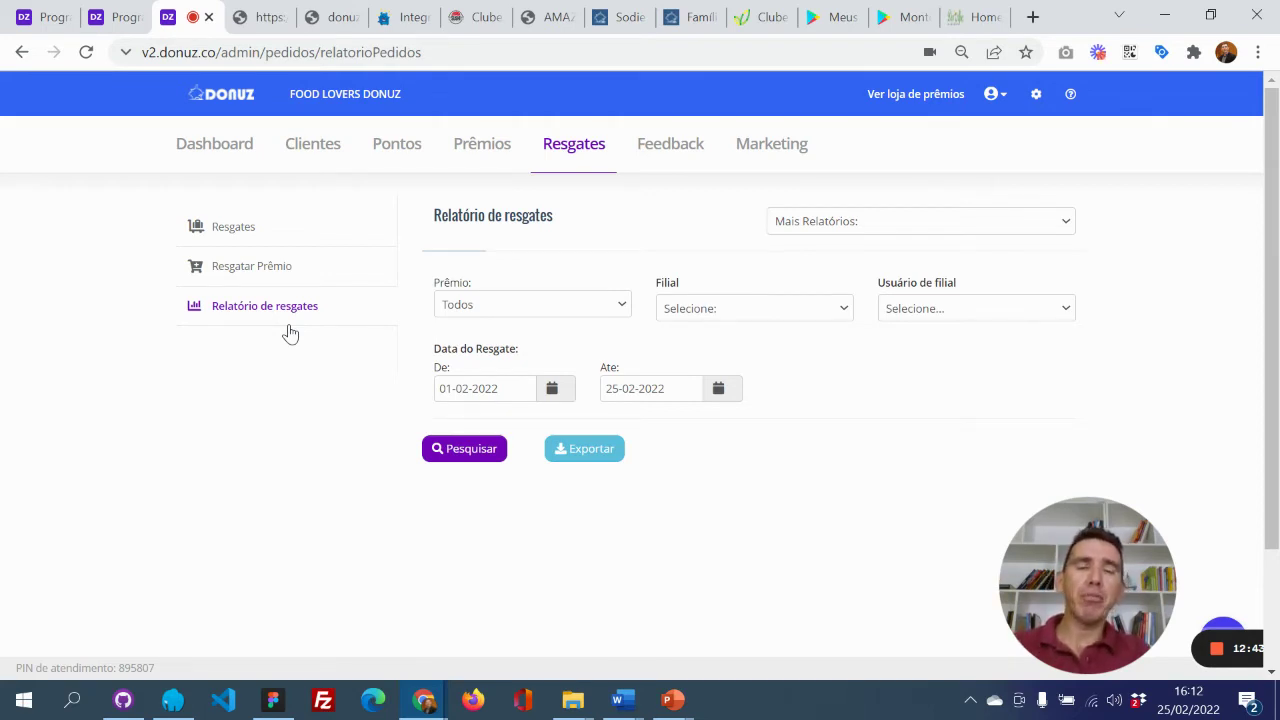
# Open the Pesquisa de satisfação link from the Feedback survey list, rate it four stars and place the cursor in the comment field.
pyautogui.click(653, 147)
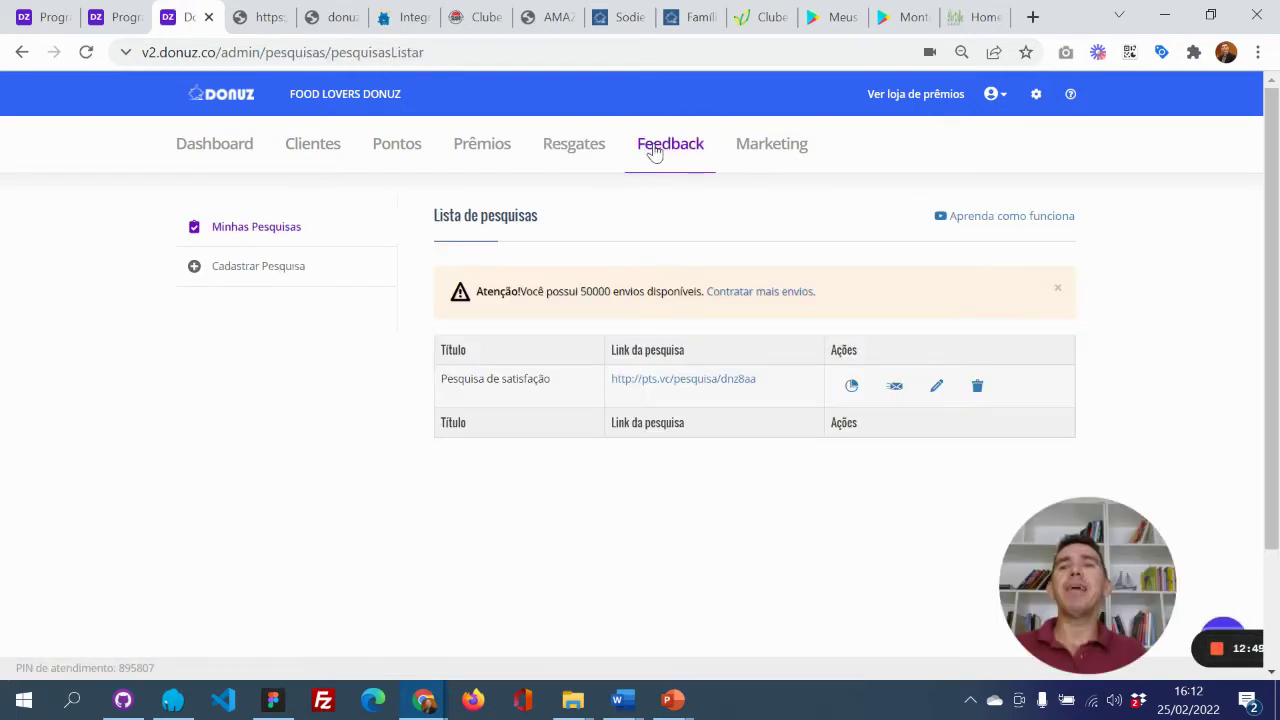
pyautogui.middleClick(647, 382)
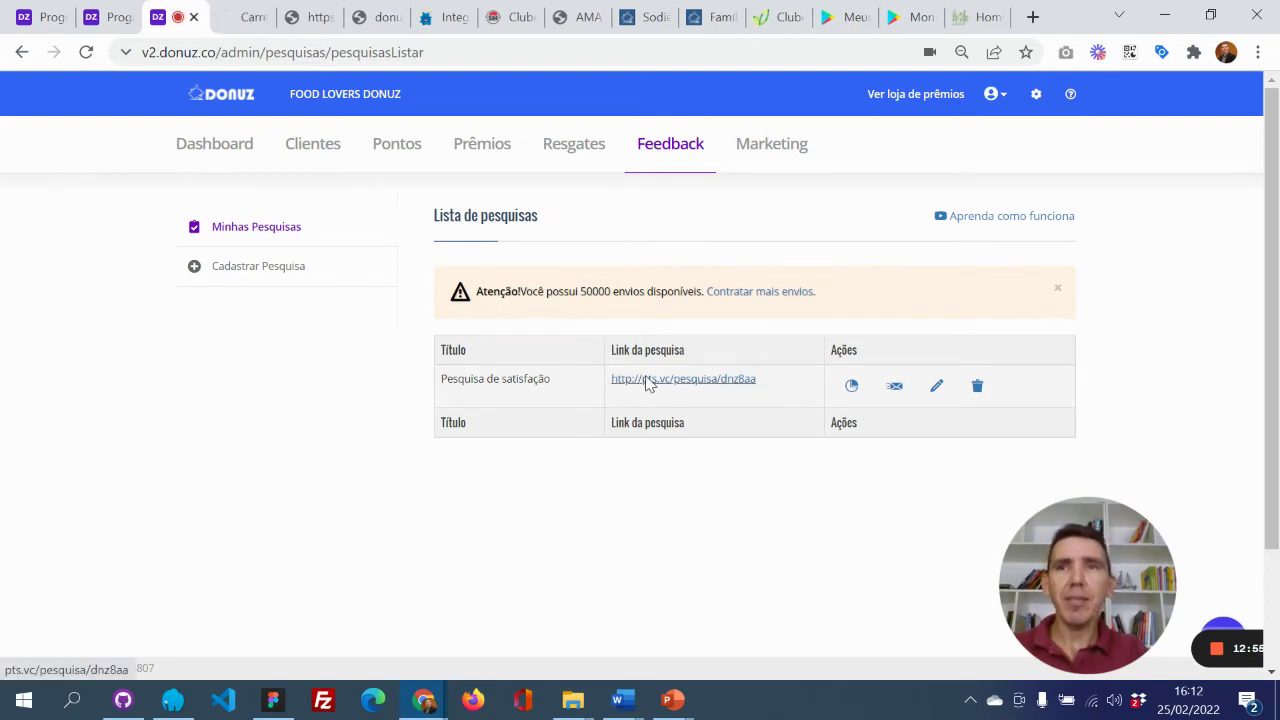
pyautogui.click(247, 17)
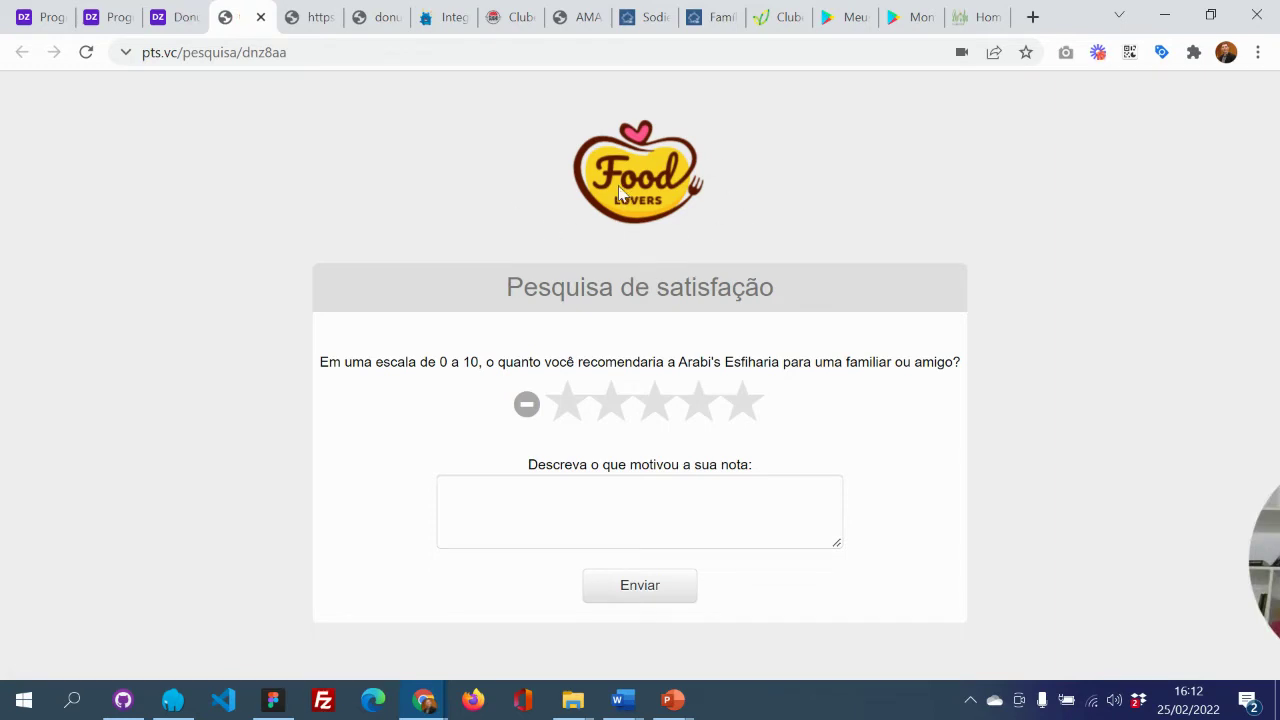
pyautogui.click(717, 410)
pyautogui.click(623, 517)
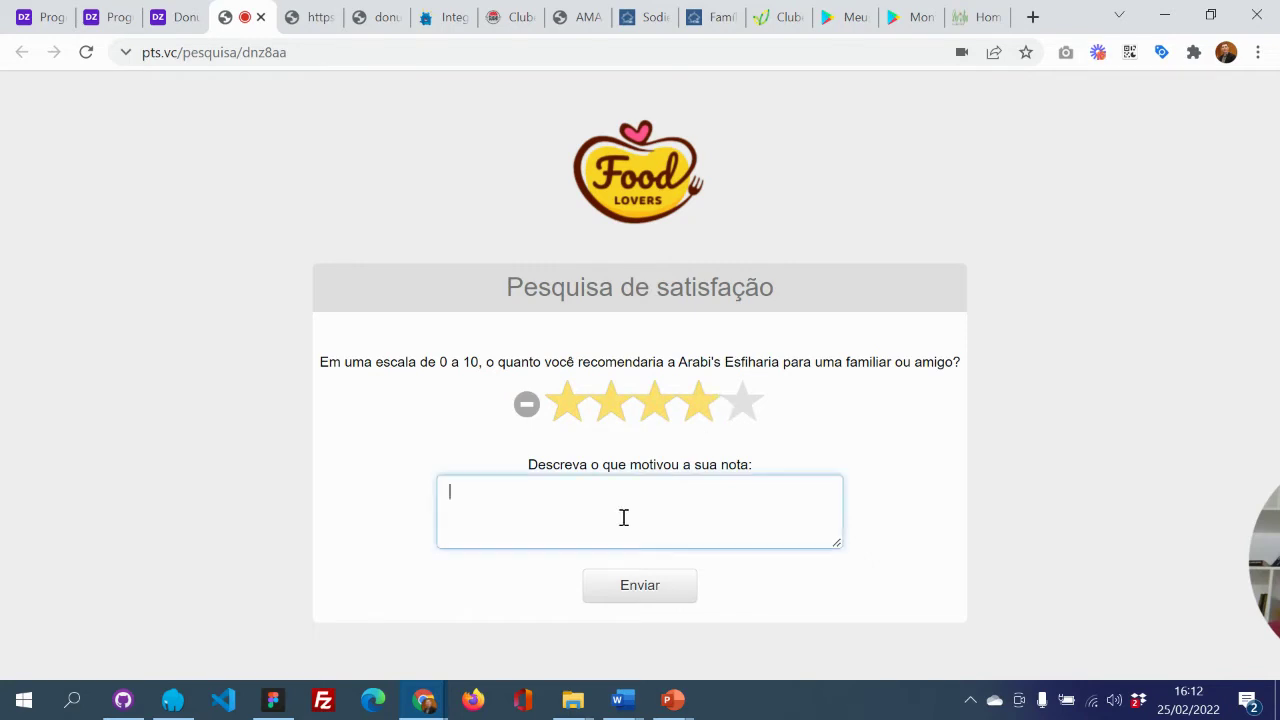
# Return to the survey list, view the results of Pesquisa de satisfação and check its branch filter options.
pyautogui.click(185, 18)
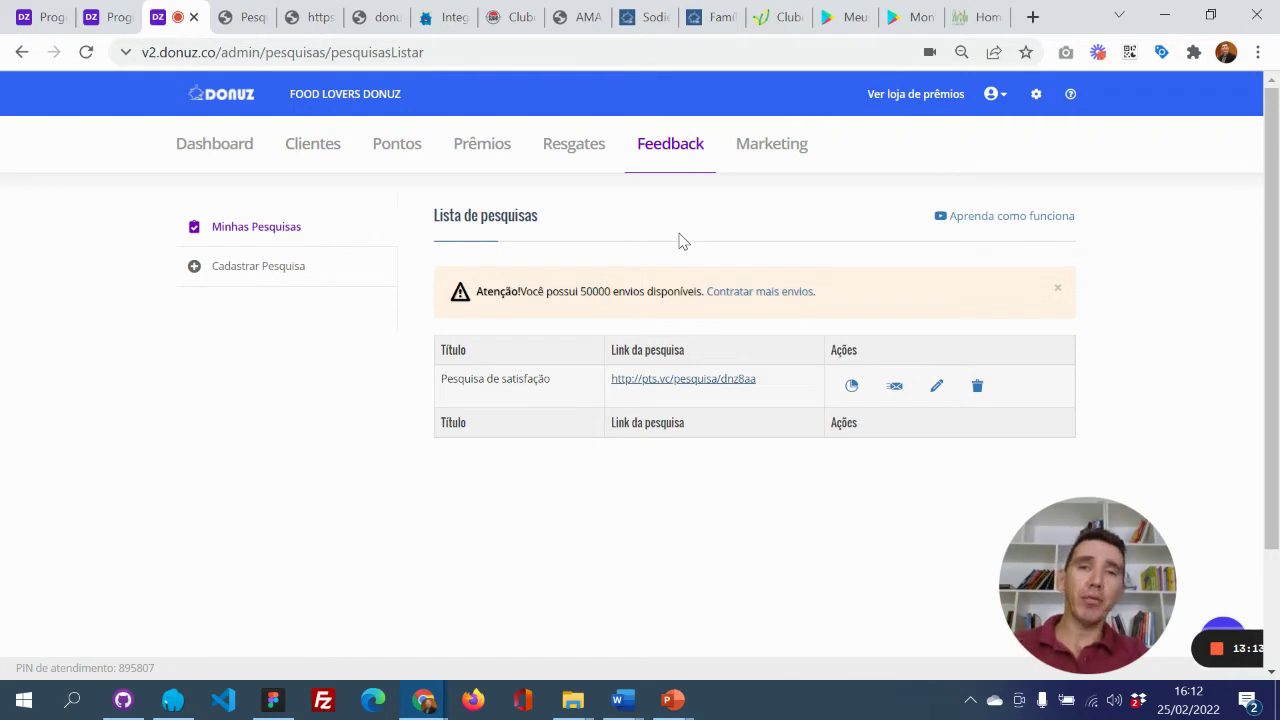
pyautogui.click(847, 398)
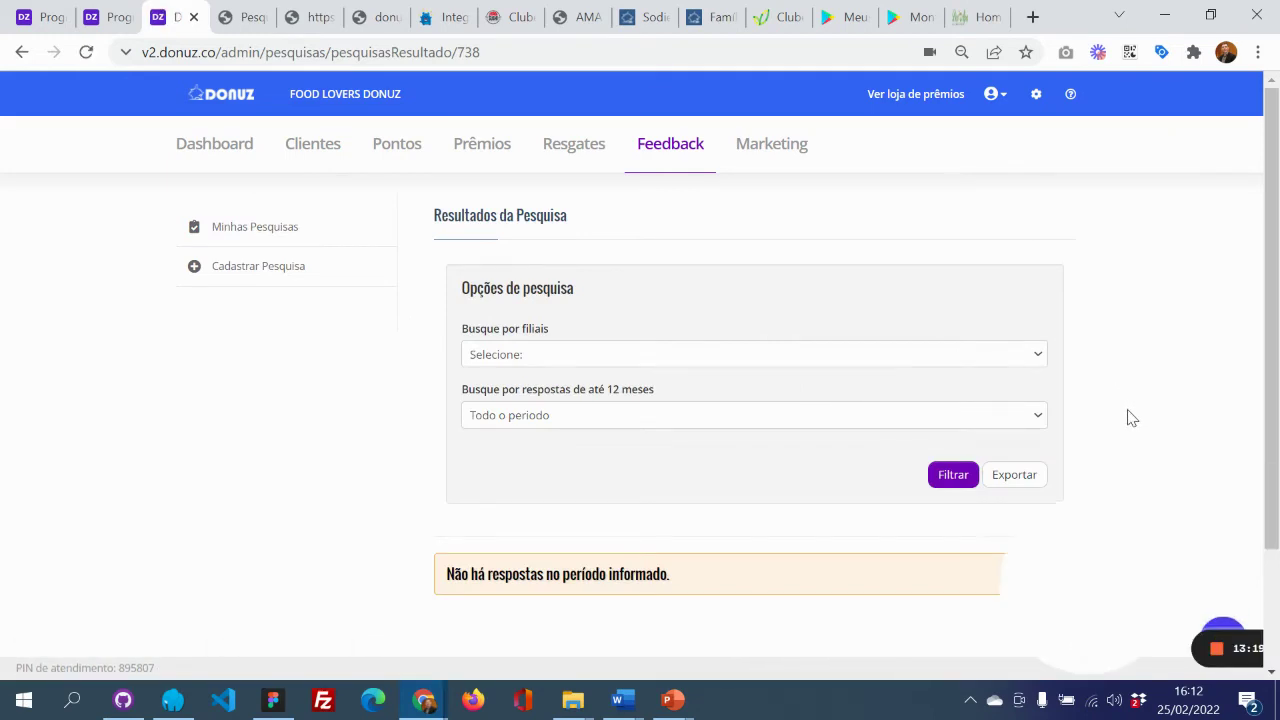
pyautogui.scroll(-2, 1131, 418)
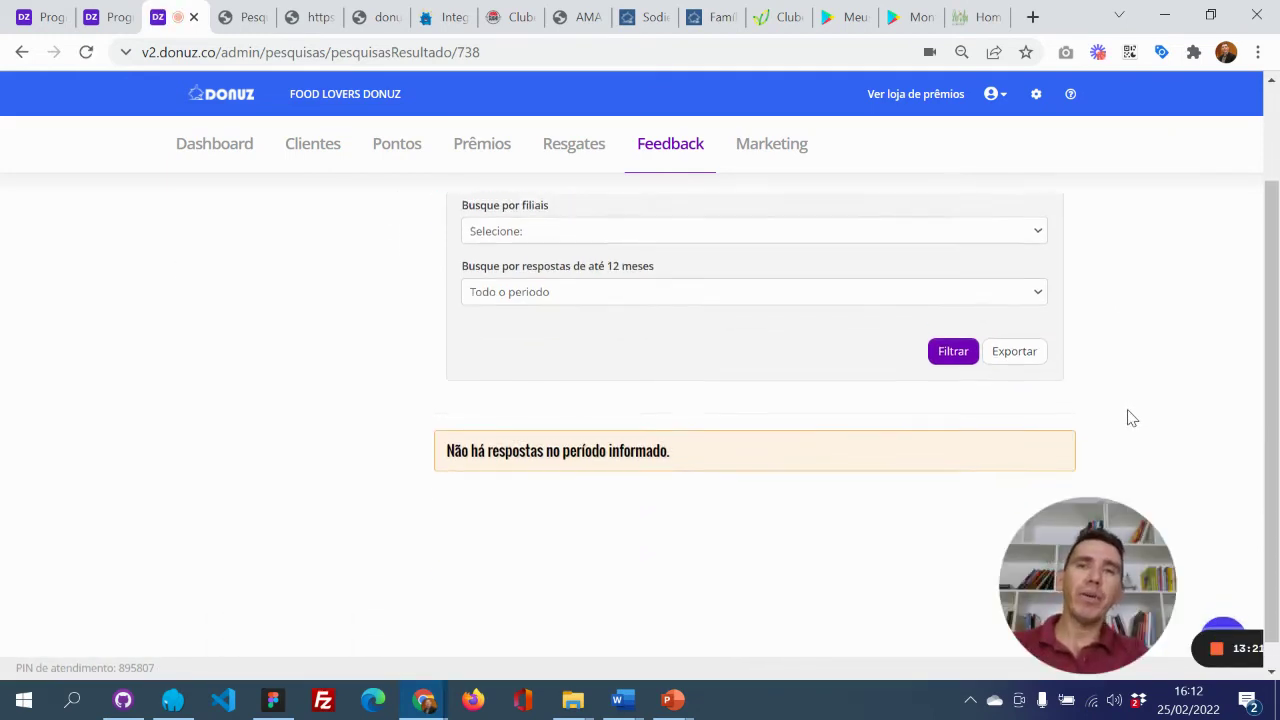
pyautogui.scroll(2, 1131, 418)
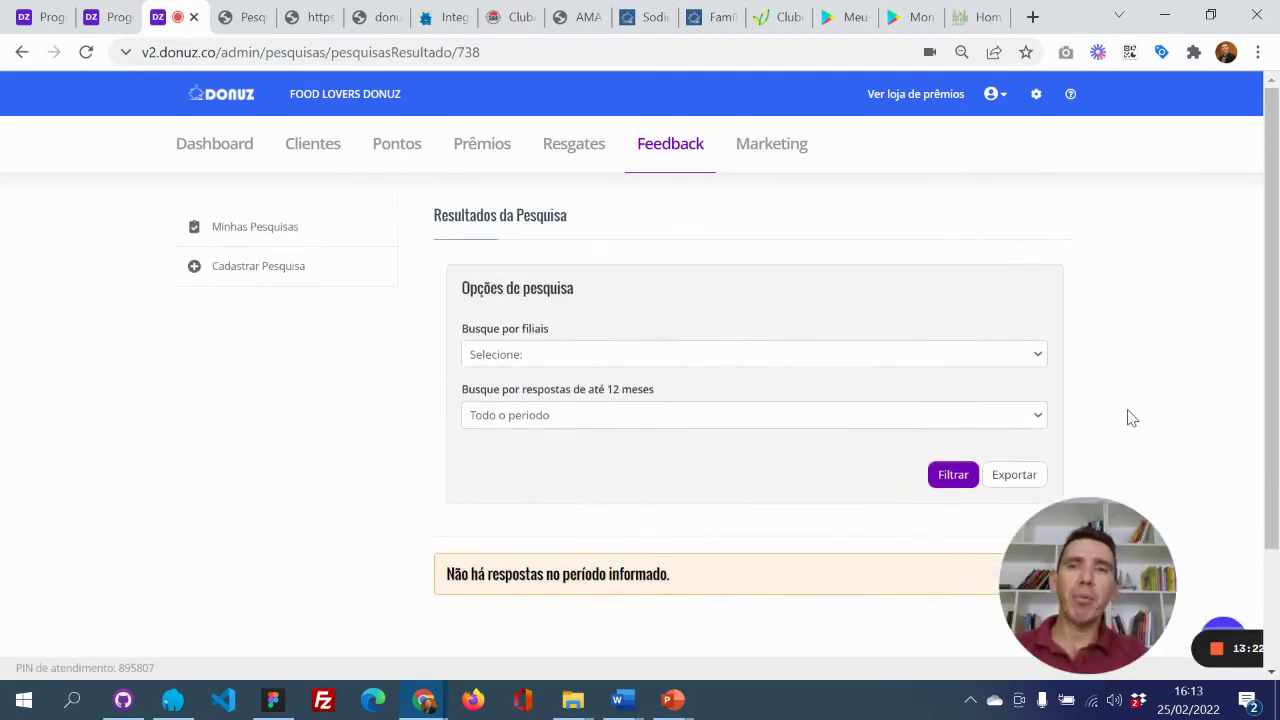
pyautogui.click(985, 355)
pyautogui.click(985, 358)
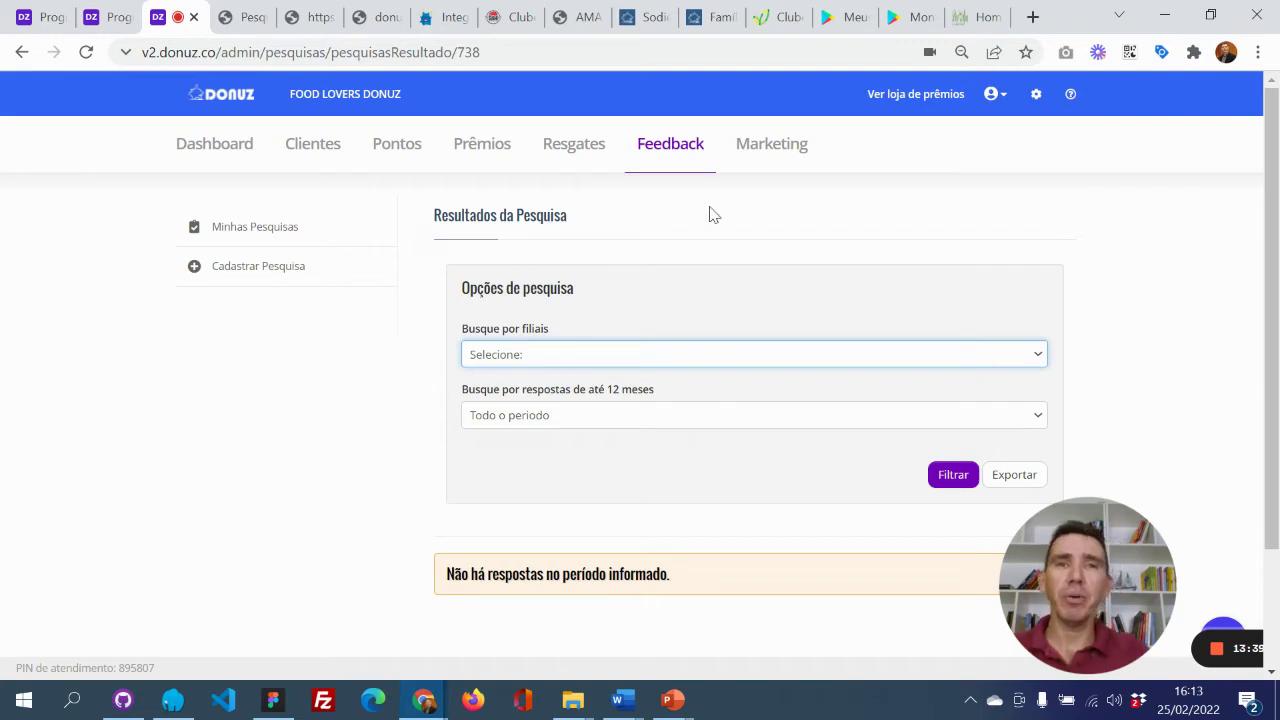
# Open the ANIVERSÁRIO automation in Marketing and review its conditions and the actions it executes.
pyautogui.click(771, 155)
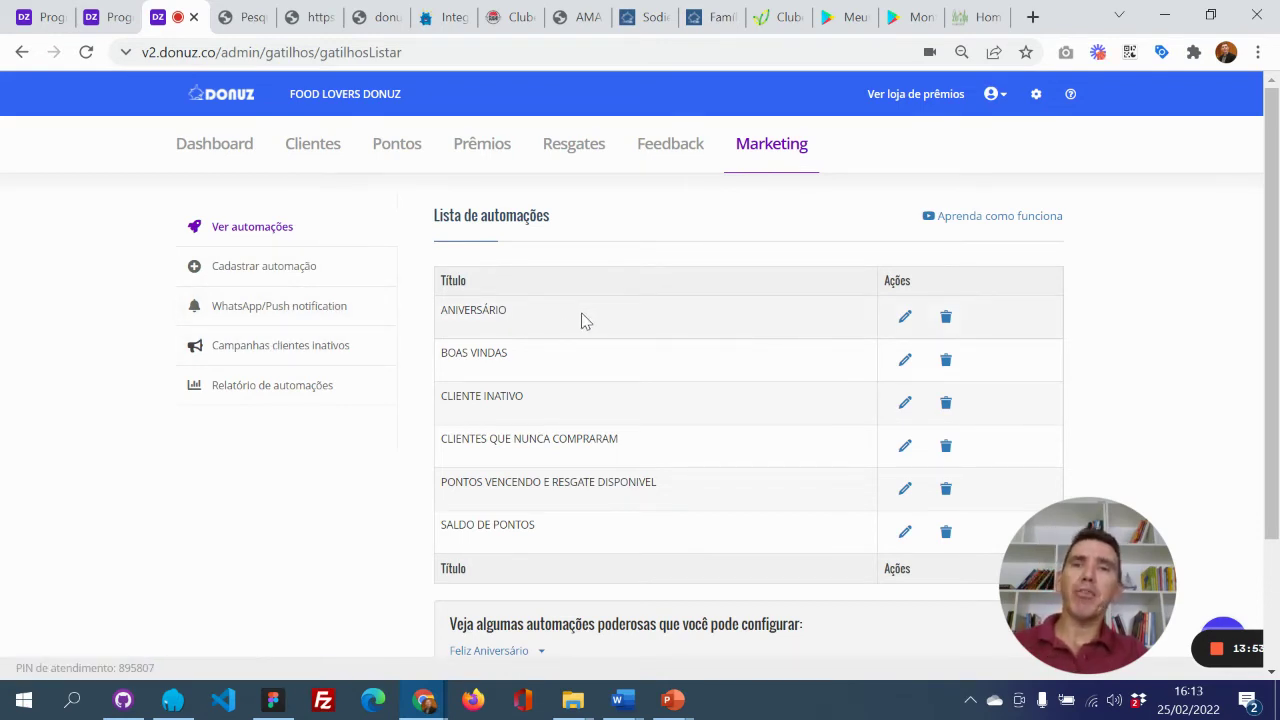
pyautogui.click(905, 320)
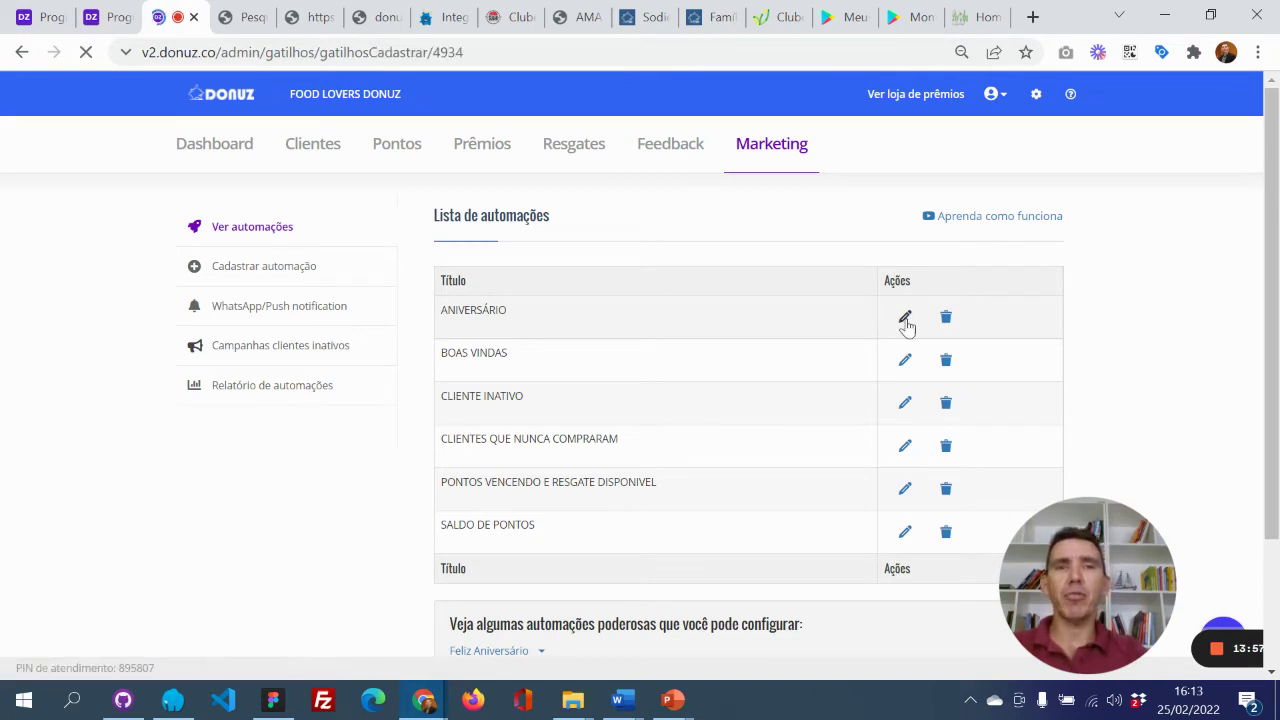
pyautogui.scroll(-3, 957, 357)
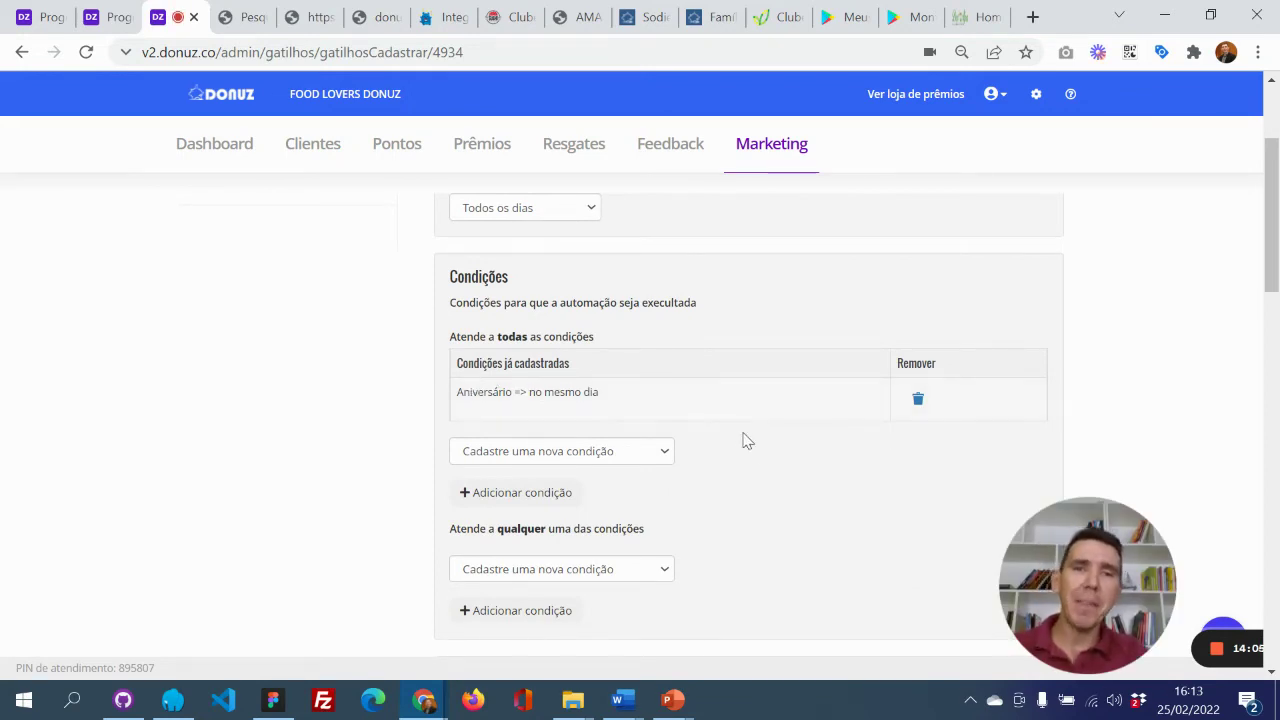
pyautogui.scroll(-3, 757, 457)
pyautogui.scroll(-1, 757, 457)
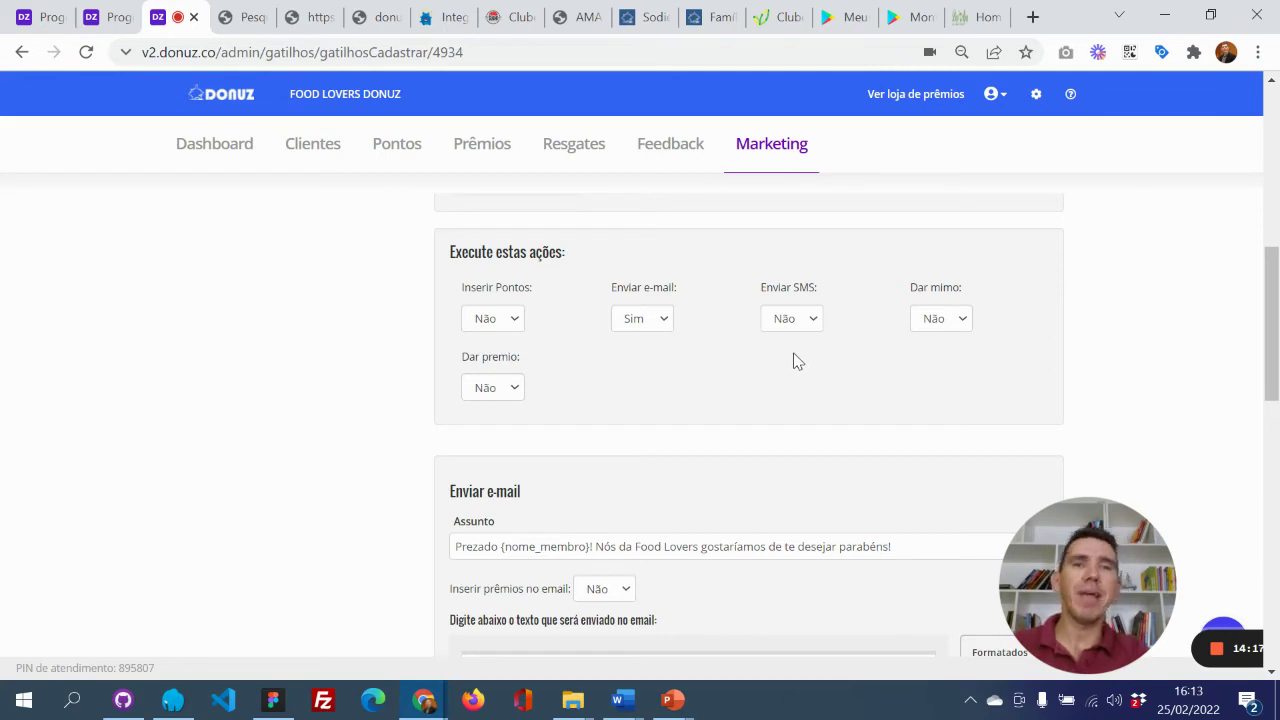
# Examine the birthday e-mail's subject, banner image, body text, custom variables and test-send options.
pyautogui.scroll(-3, 778, 414)
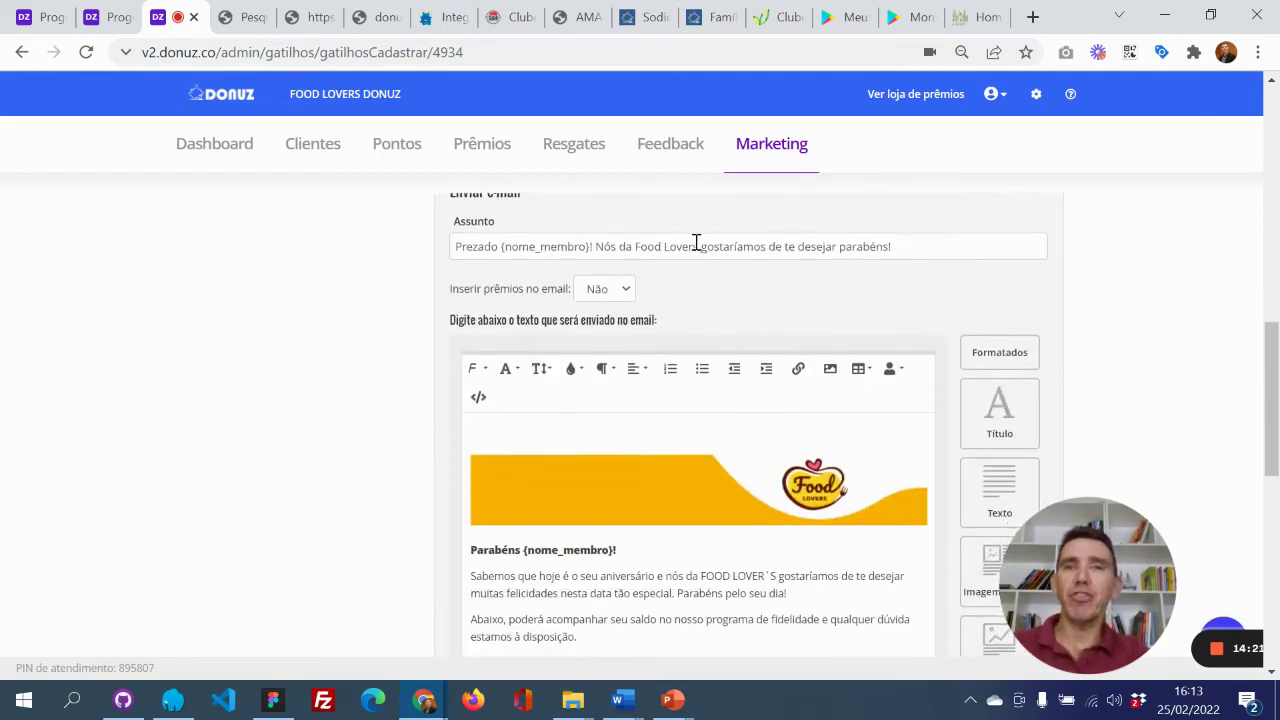
pyautogui.click(697, 244)
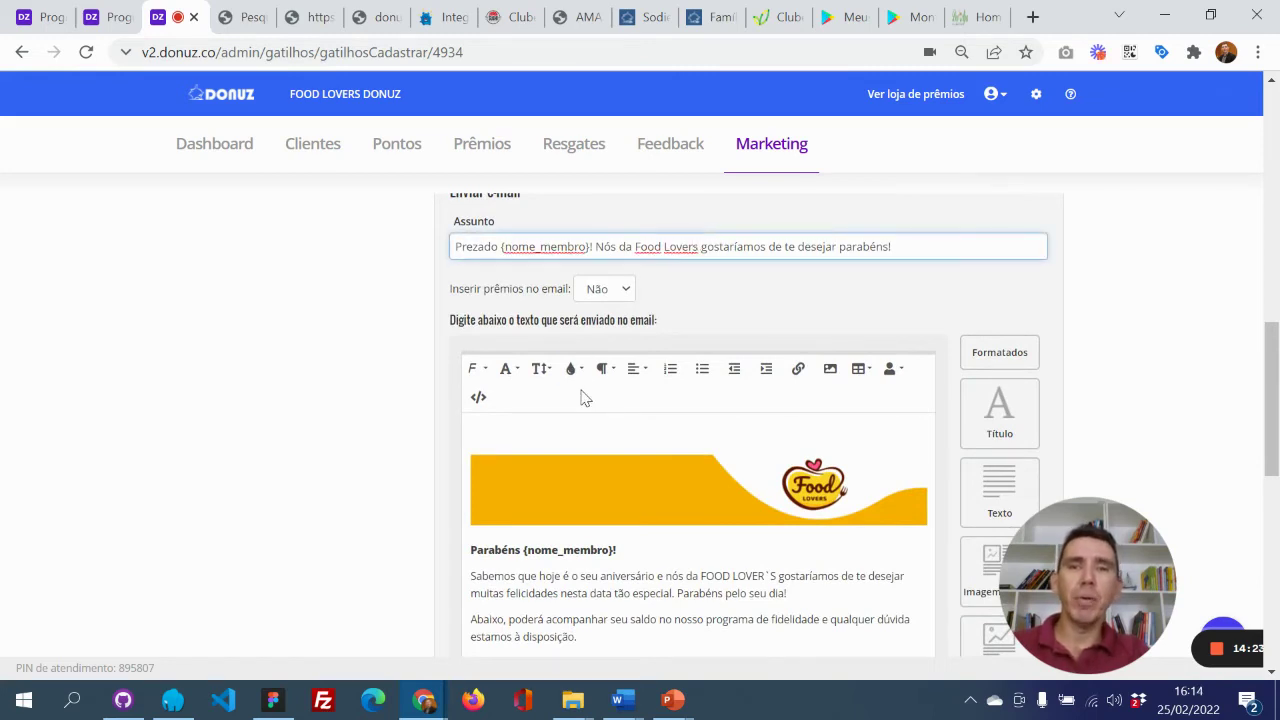
pyautogui.scroll(-2, 580, 394)
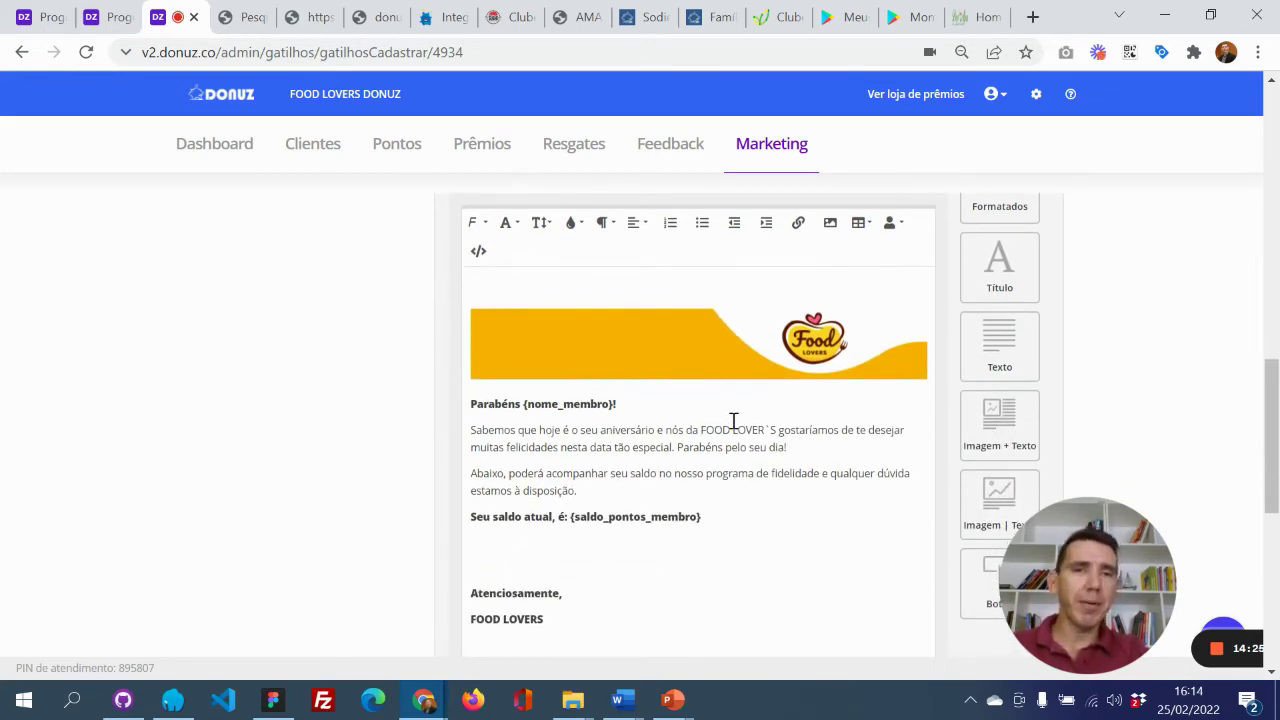
pyautogui.click(775, 366)
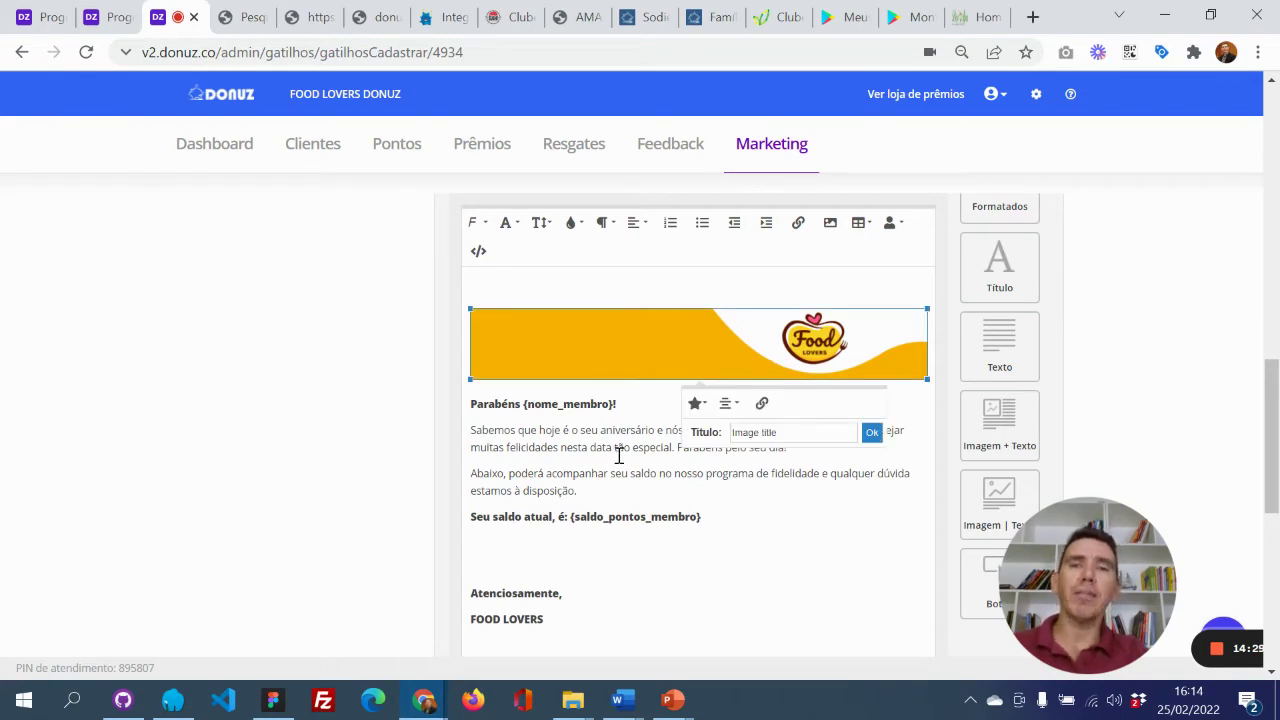
pyautogui.scroll(-4, 619, 455)
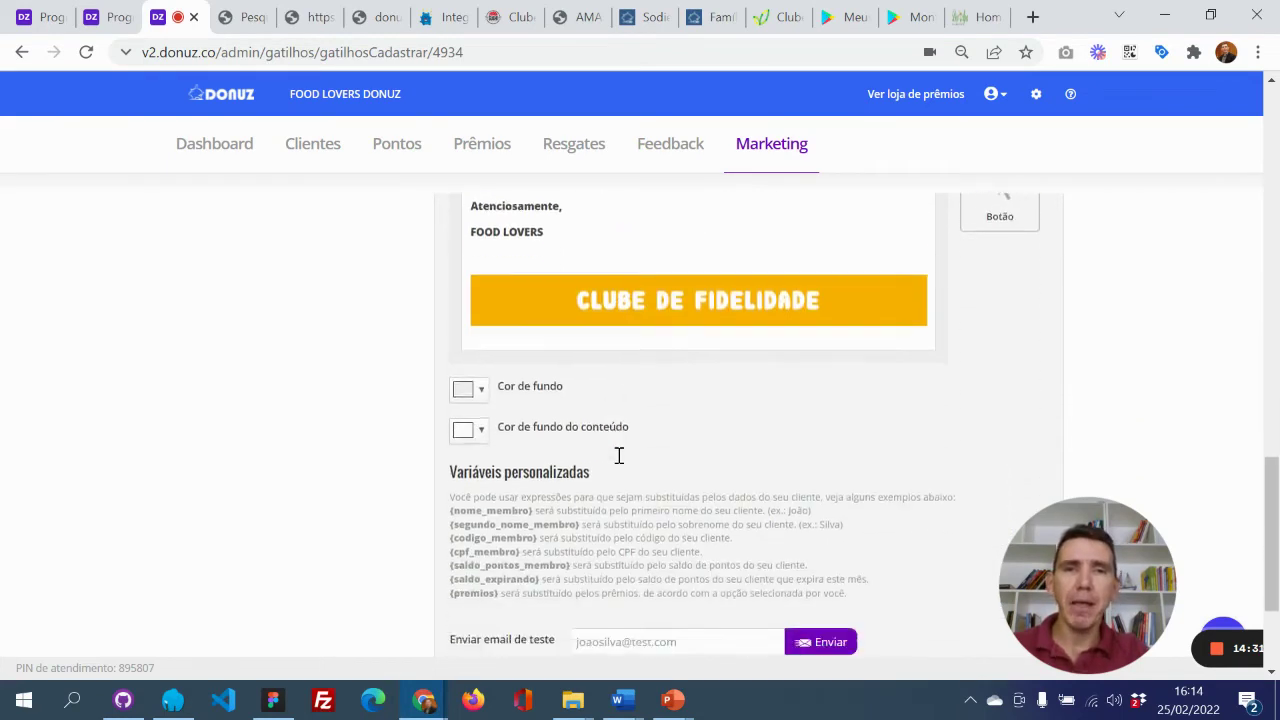
pyautogui.scroll(-2, 619, 455)
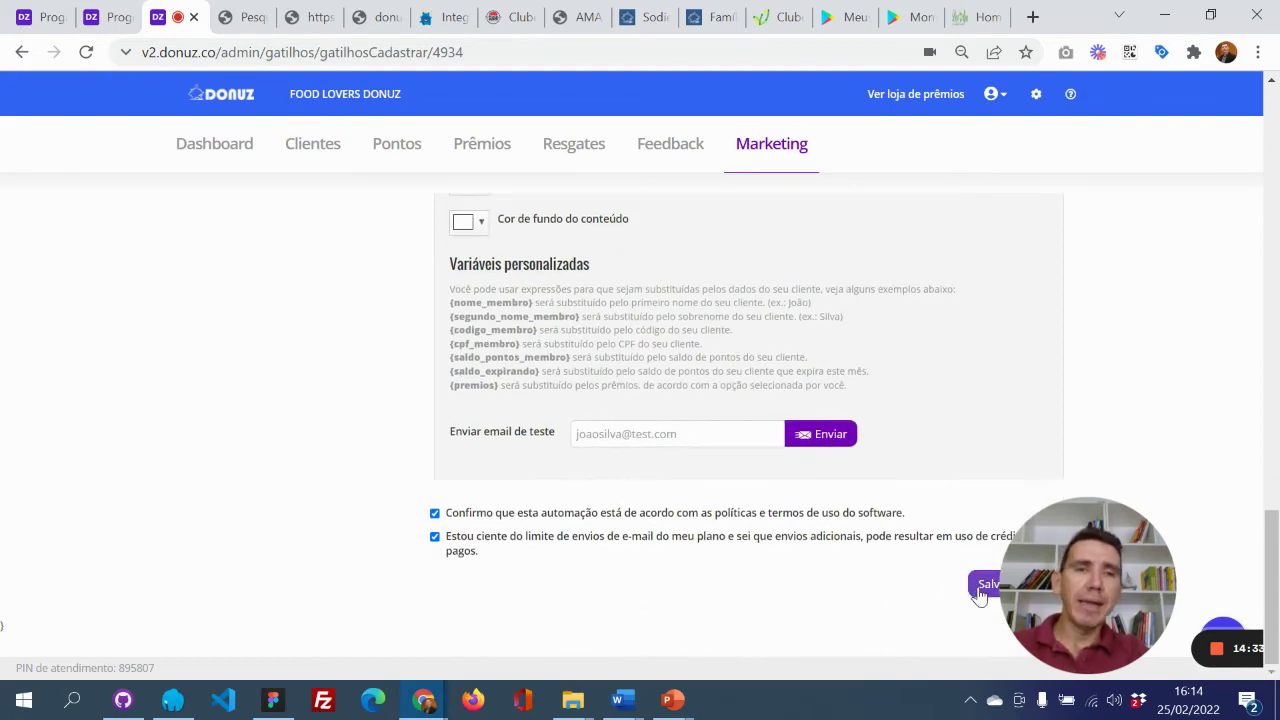
# Leave the birthday automation, view the blank Cadastrar Automação form and return to the automation list.
pyautogui.scroll(13, 968, 457)
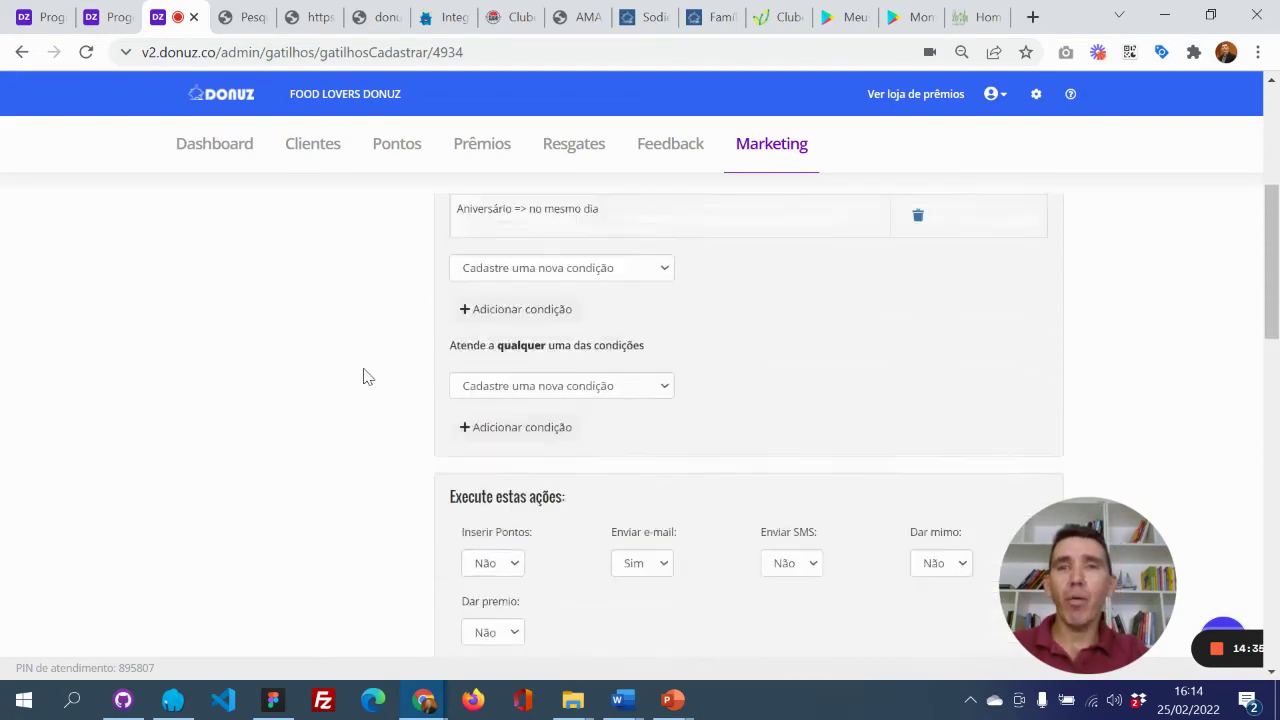
pyautogui.scroll(4, 363, 377)
pyautogui.click(268, 272)
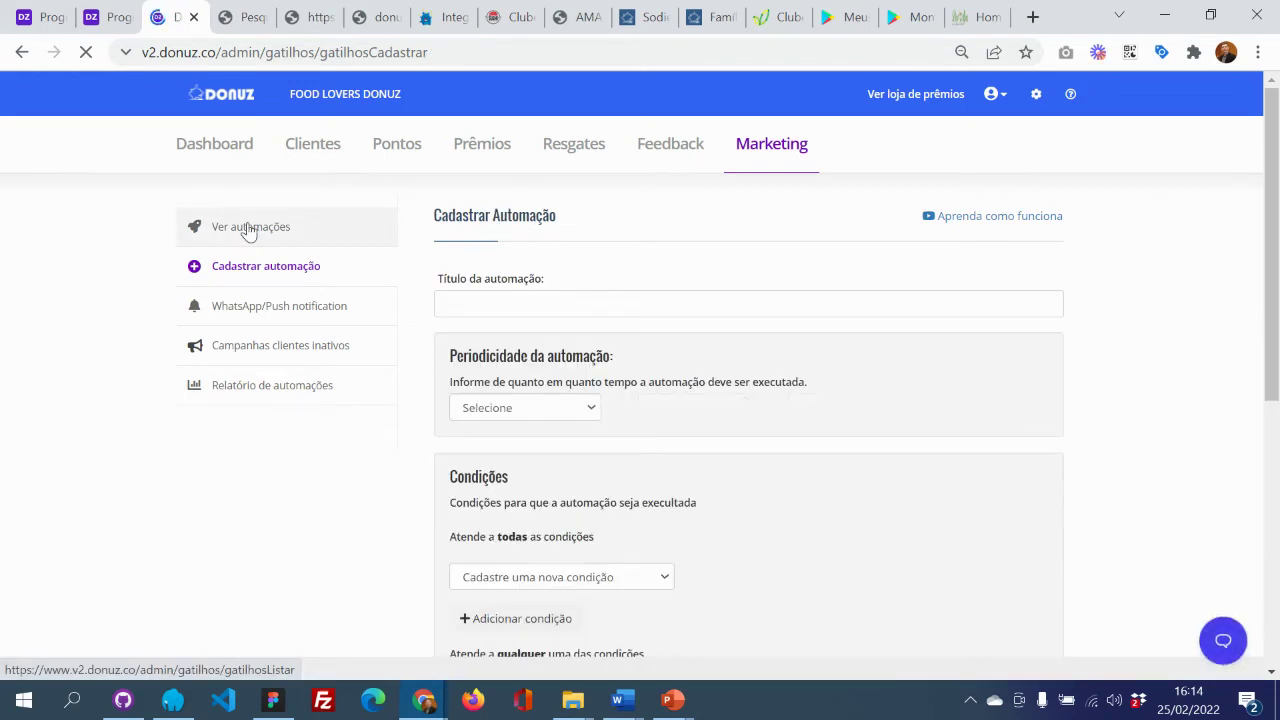
pyautogui.click(249, 230)
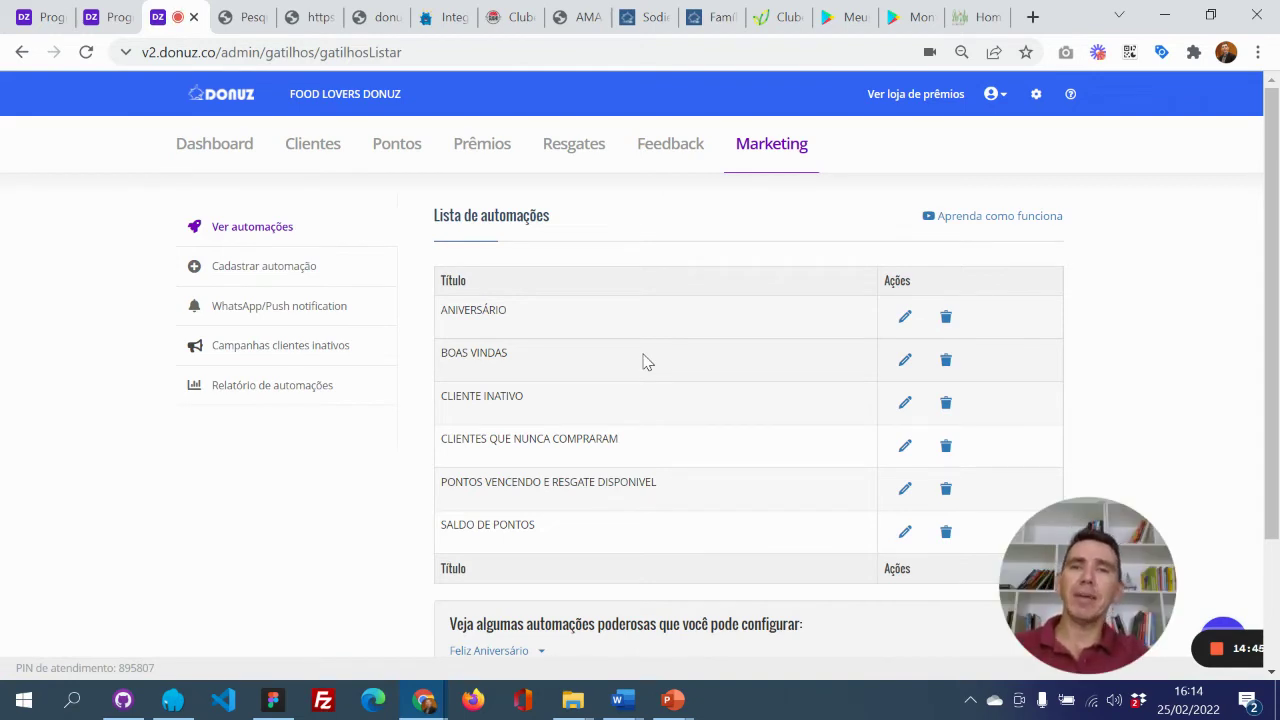
# Open the CLIENTE INATIVO automation and review its periodicity, conditions and e-mail text.
pyautogui.click(904, 405)
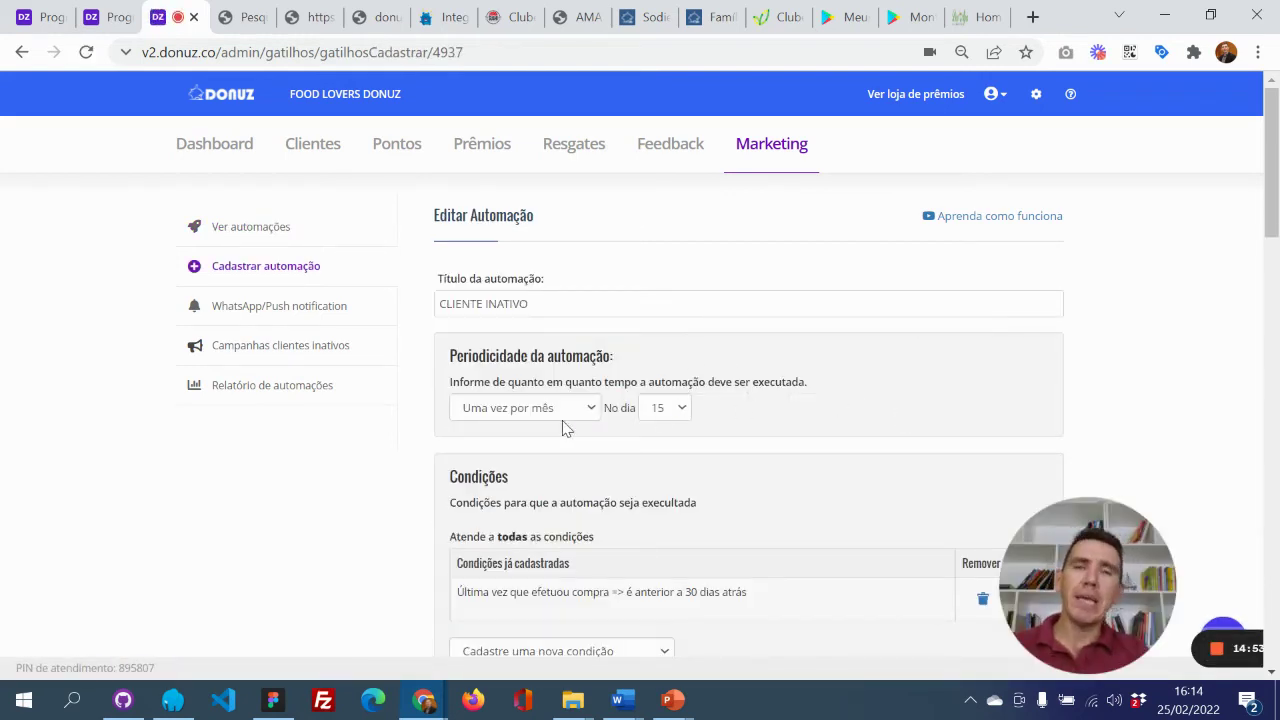
pyautogui.scroll(-1, 751, 405)
pyautogui.scroll(-2, 751, 405)
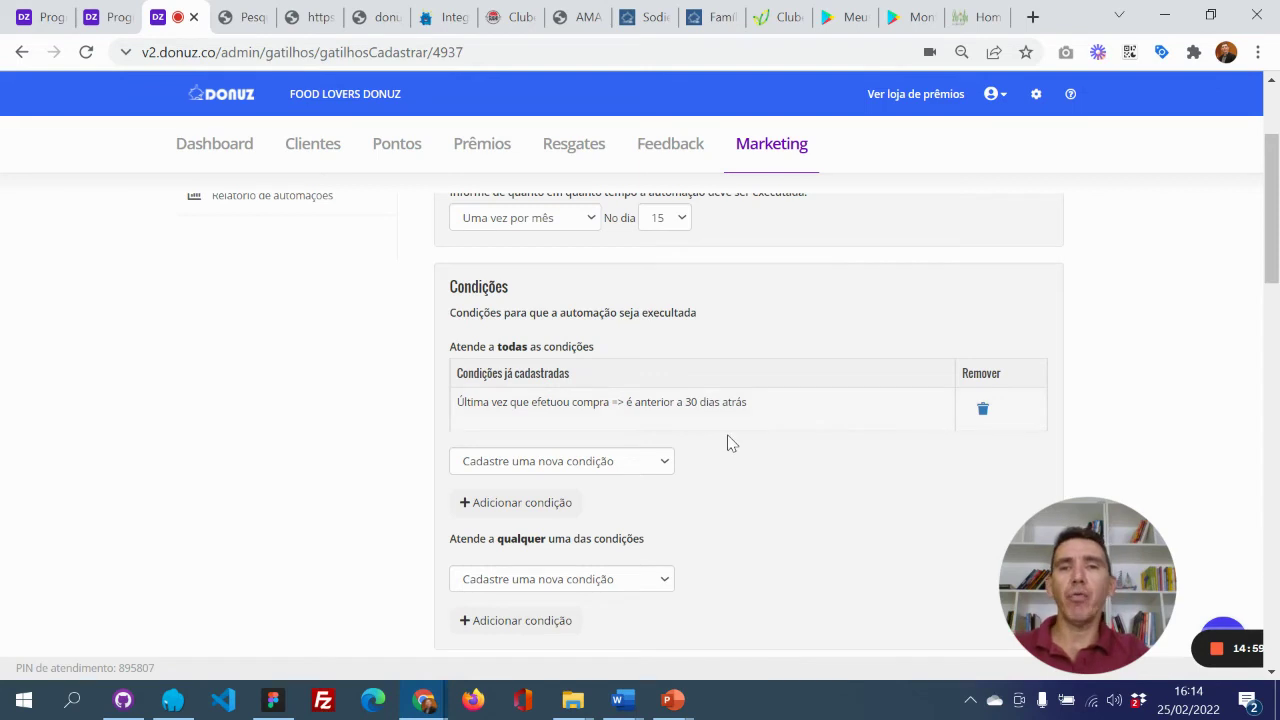
pyautogui.scroll(-9, 727, 443)
pyautogui.scroll(-5, 727, 443)
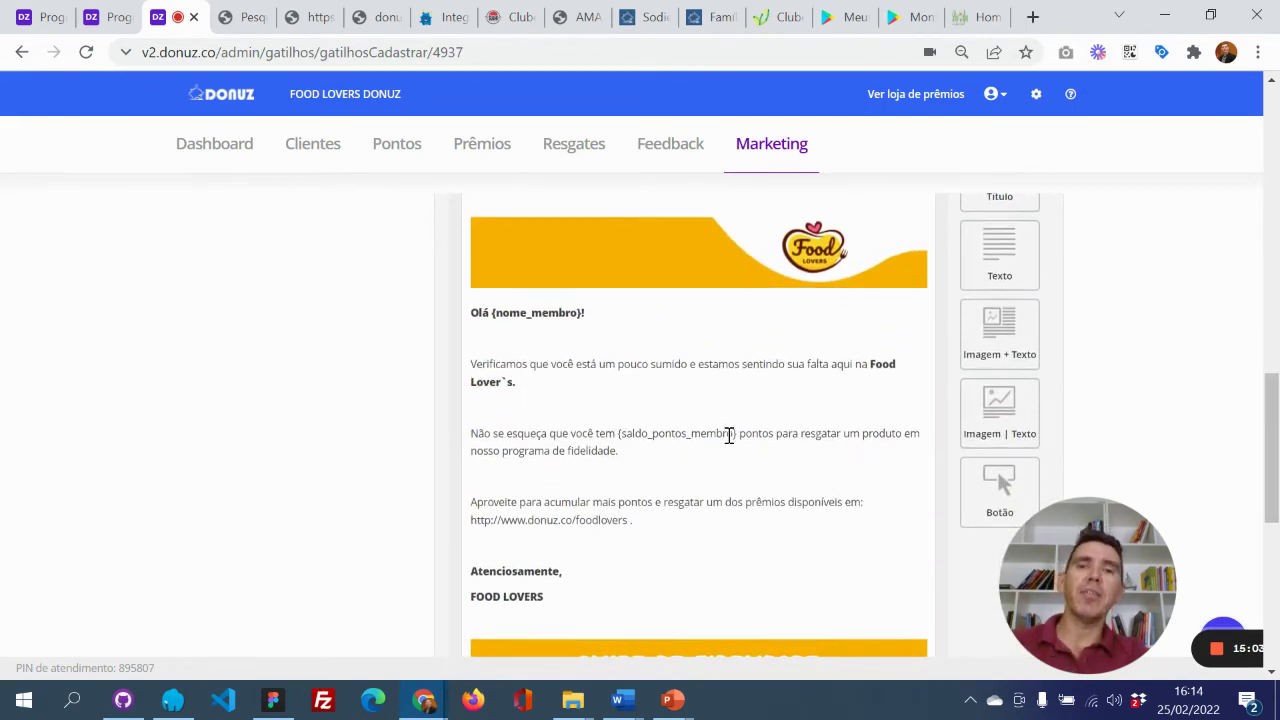
pyautogui.scroll(4, 729, 438)
pyautogui.scroll(10, 729, 443)
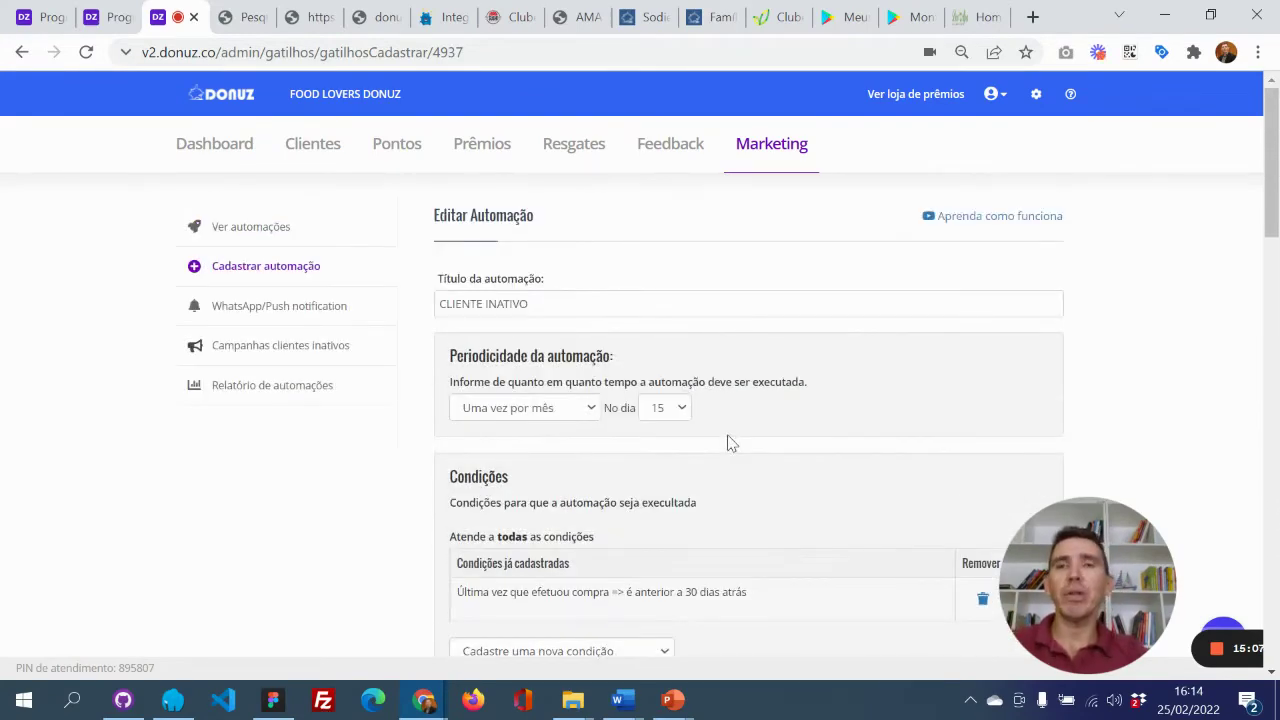
# Return to the automation list, view the benefits section of the Donuz results landing page, and come back to the admin panel.
pyautogui.click(271, 224)
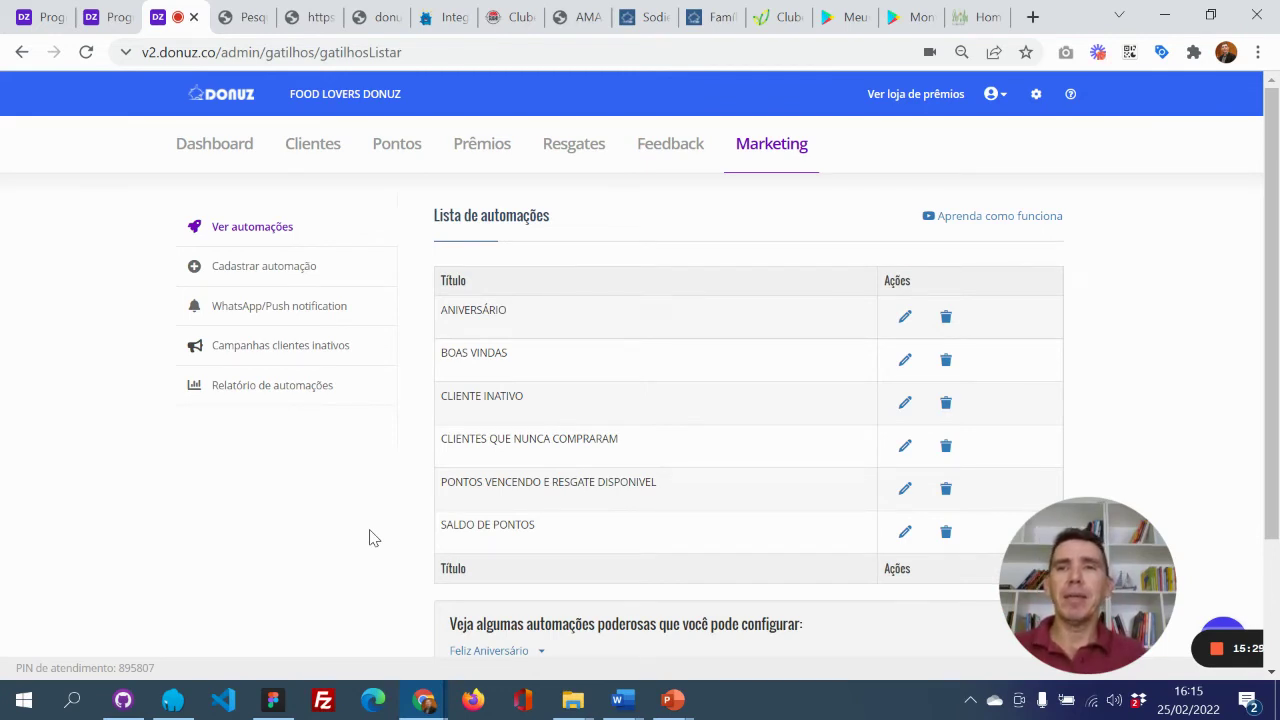
pyautogui.click(110, 20)
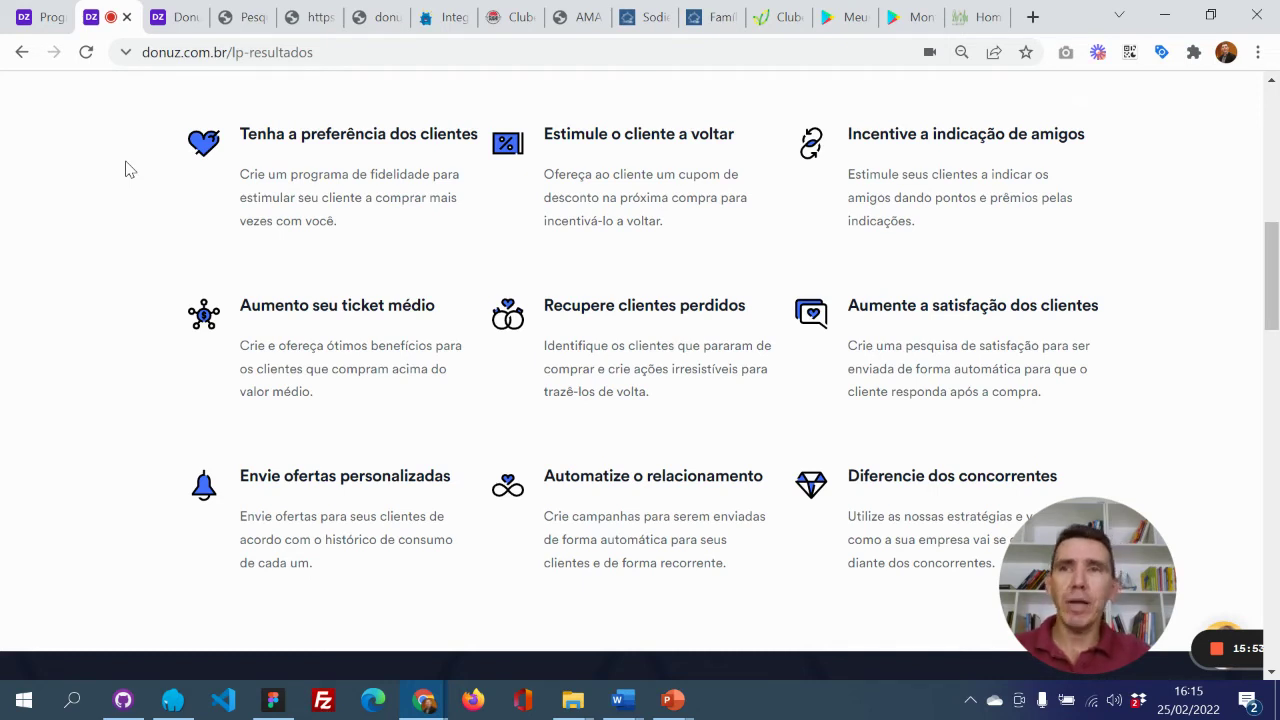
pyautogui.click(172, 15)
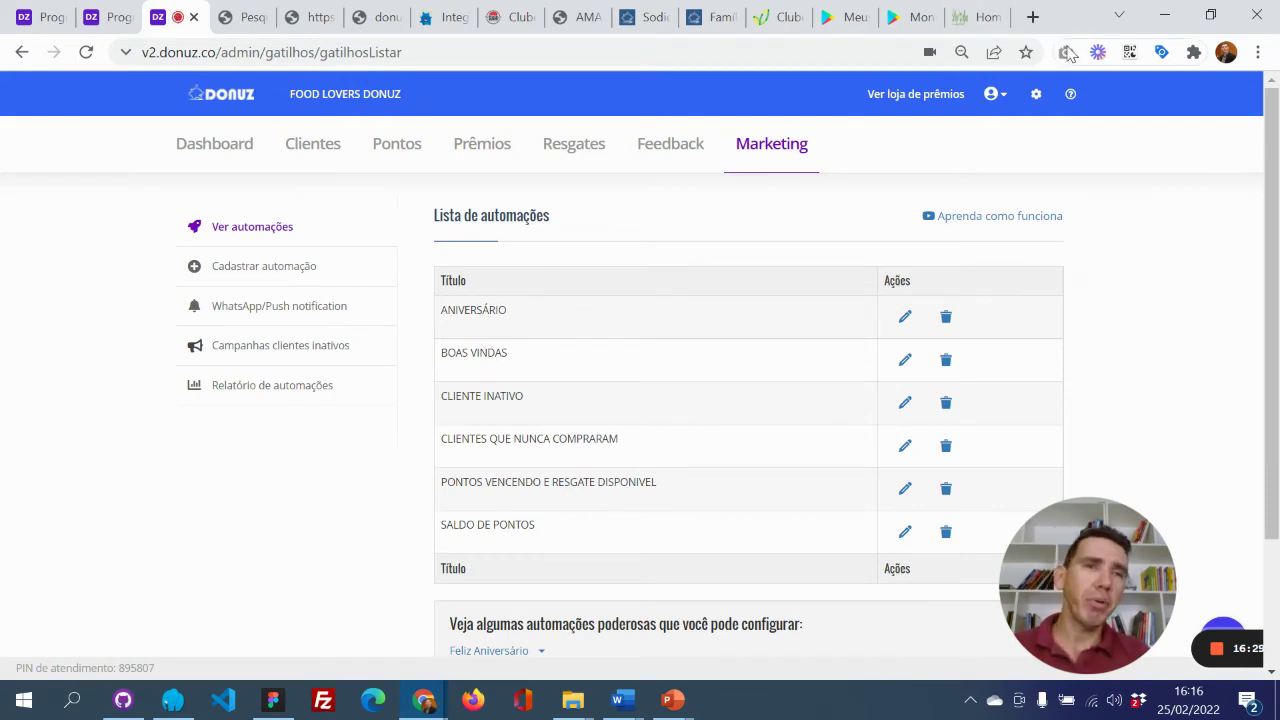
# Open the account settings at Loja de Prêmios and look through the available configuration sections.
pyautogui.click(1038, 97)
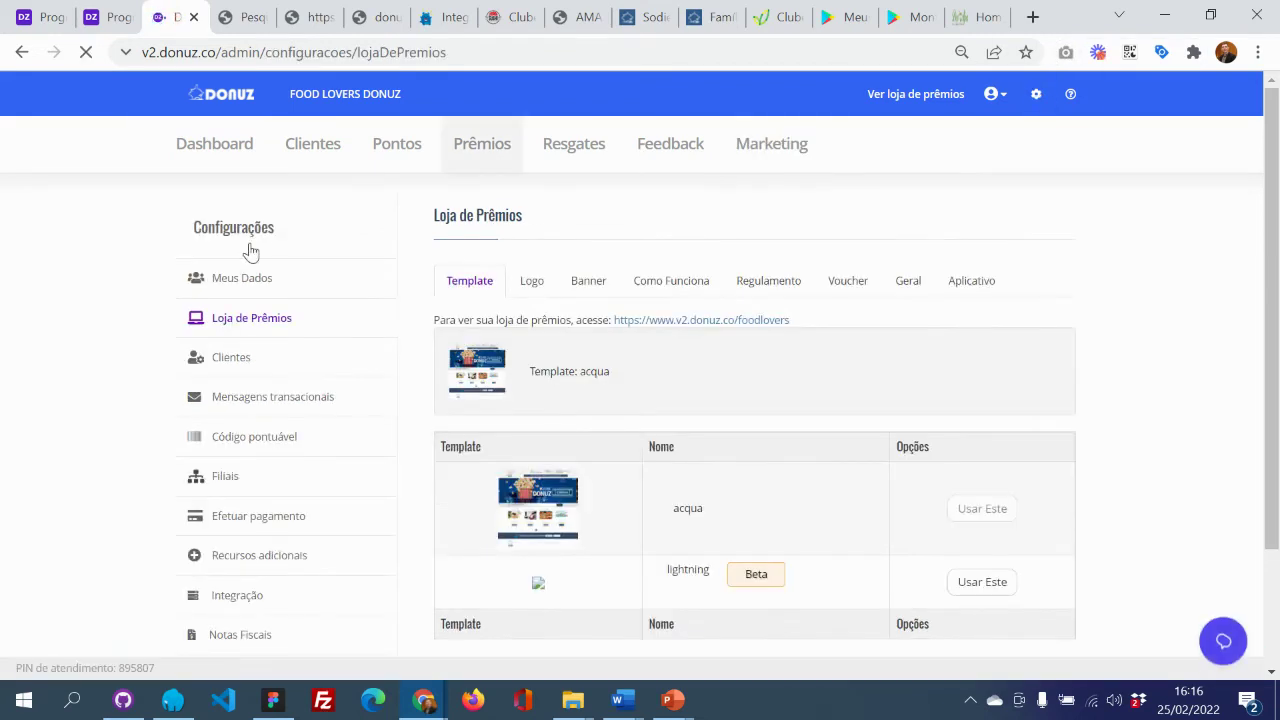
pyautogui.scroll(-2, 213, 326)
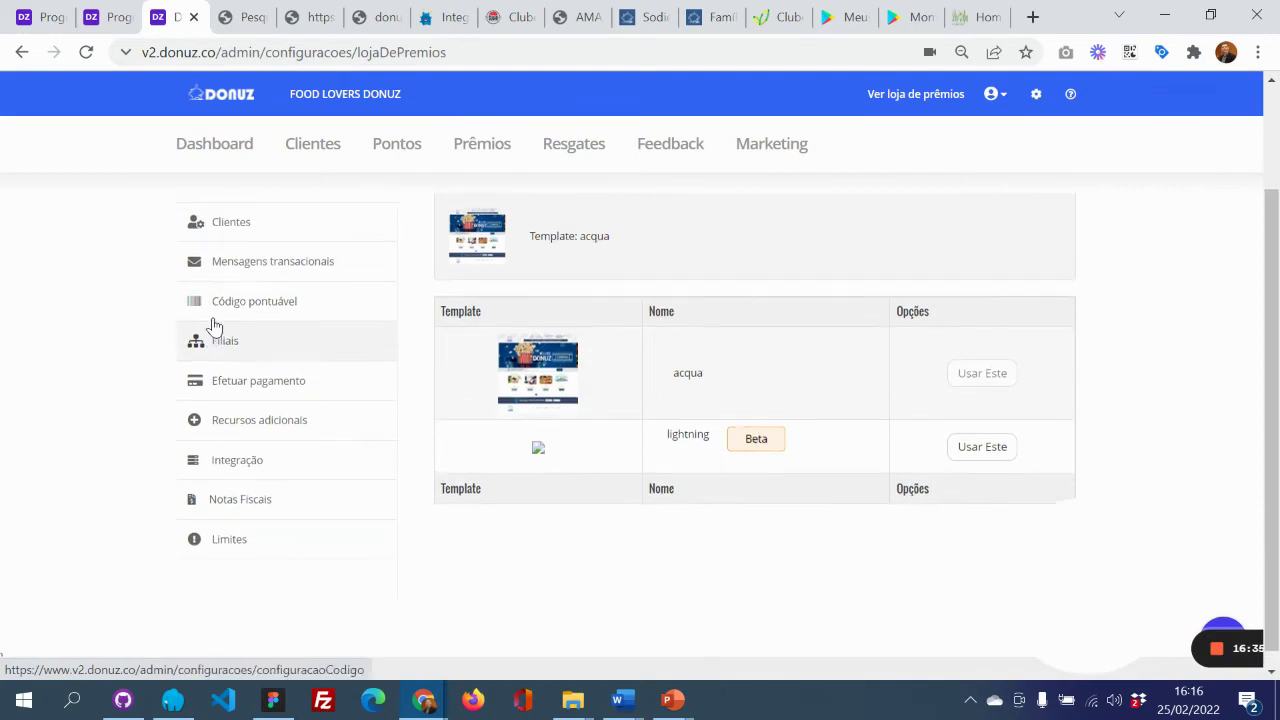
pyautogui.scroll(2, 213, 326)
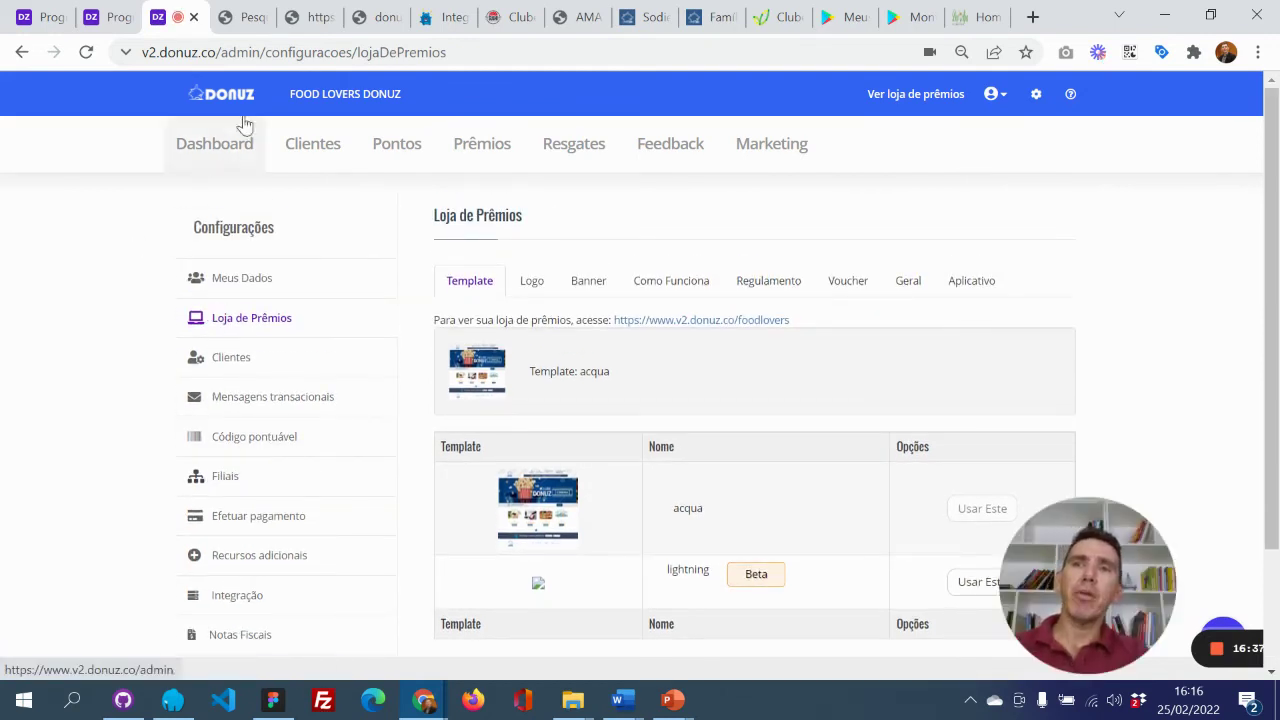
# Look through the open foodlovers store and integration pages and switch to the Sushi Ponta Negra club page.
pyautogui.click(313, 27)
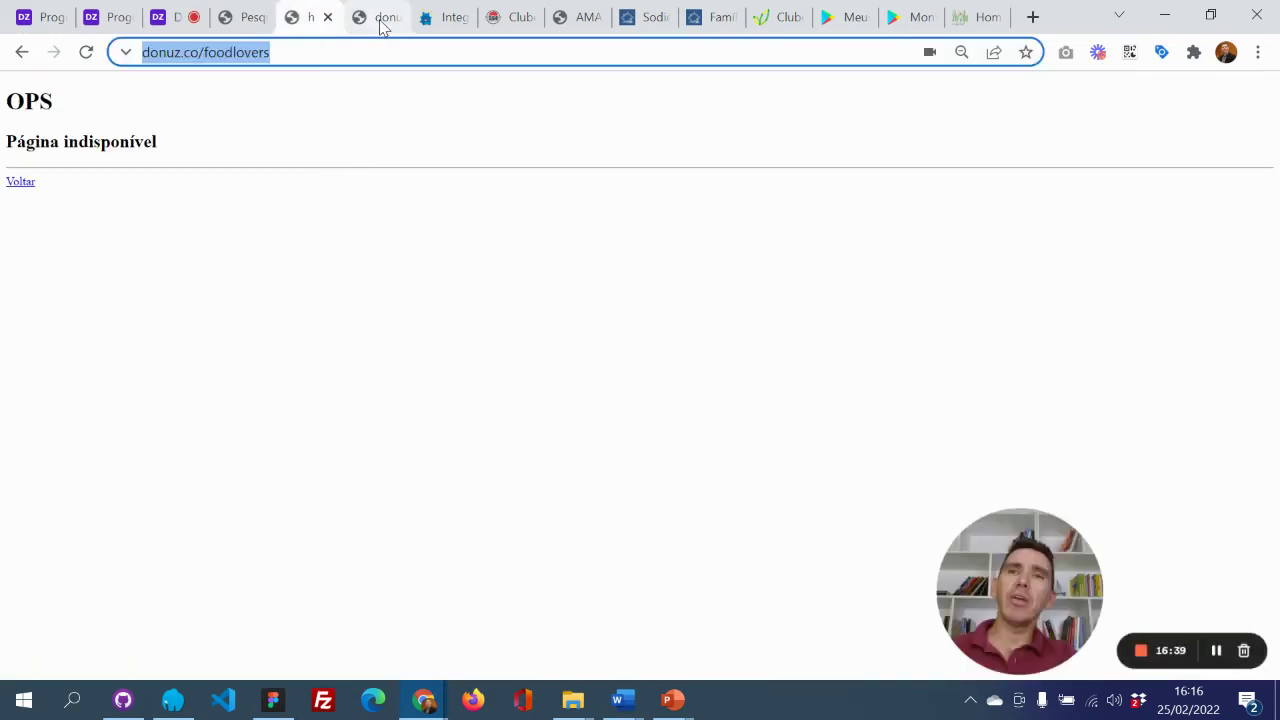
pyautogui.click(380, 27)
pyautogui.click(441, 20)
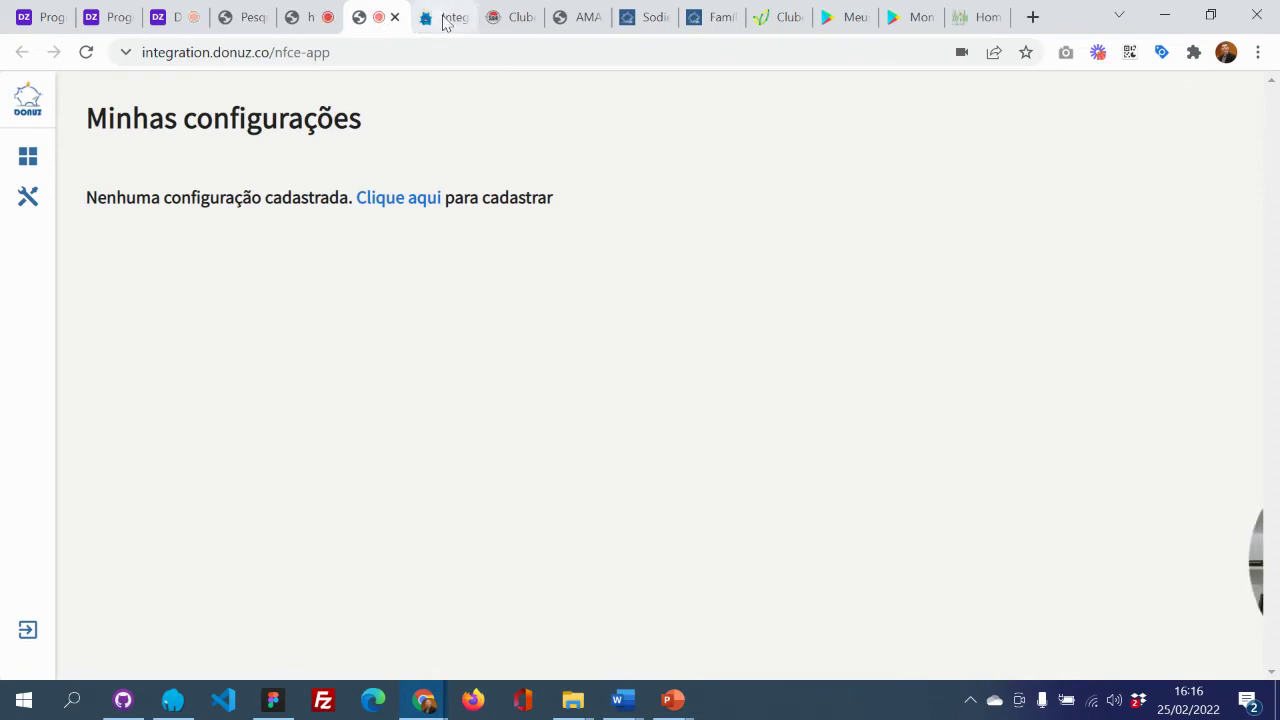
pyautogui.click(506, 20)
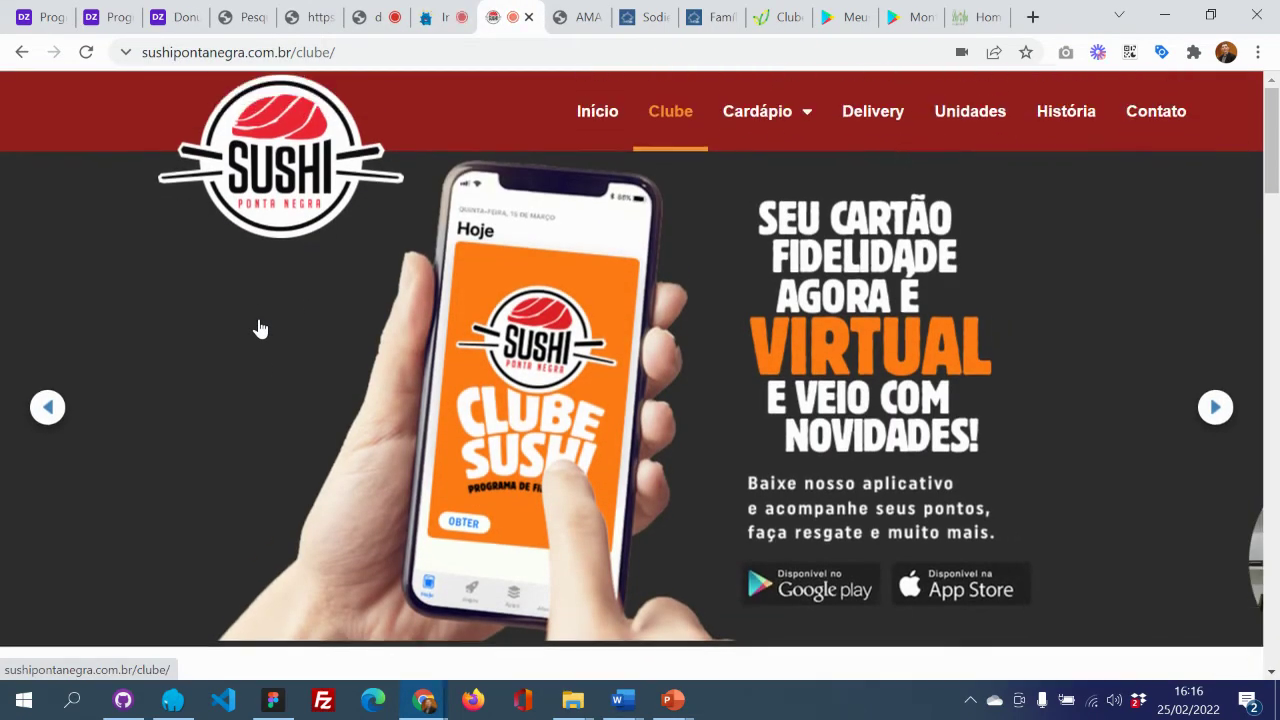
# Look through the Sushi Ponta Negra club page, including its member login area and redeemable prizes.
pyautogui.scroll(-7, 260, 328)
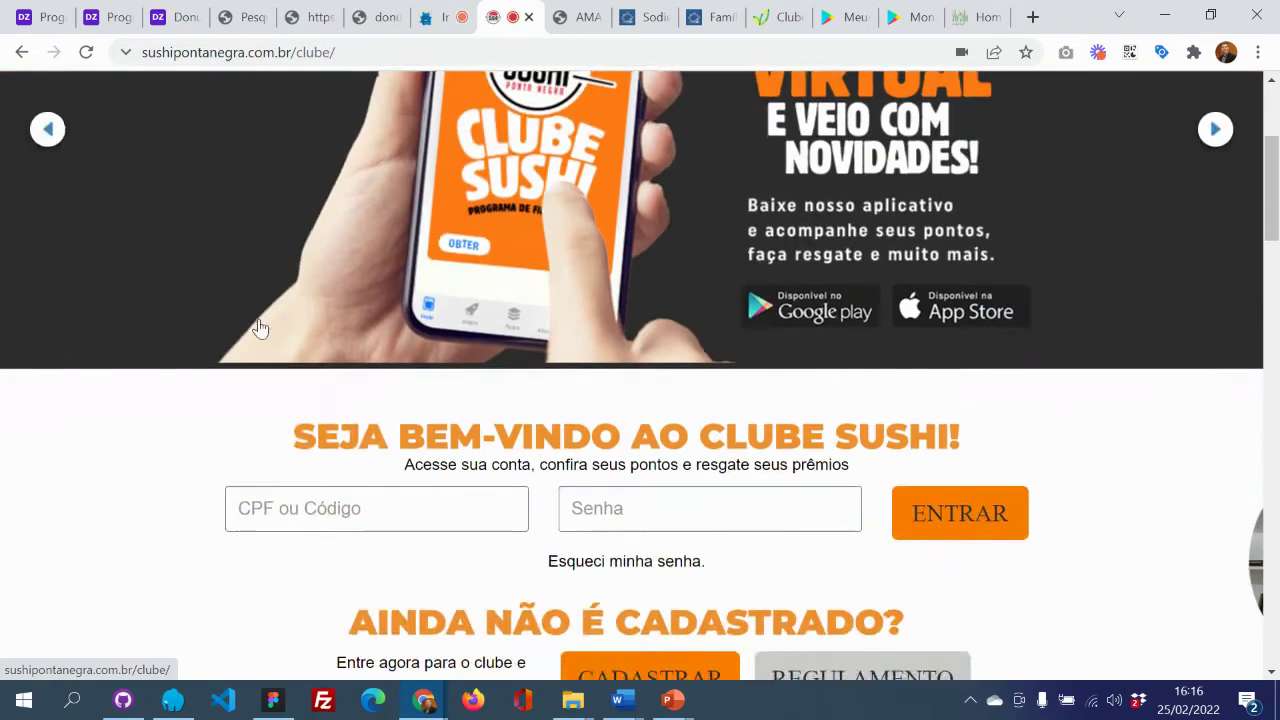
pyautogui.scroll(-10, 260, 328)
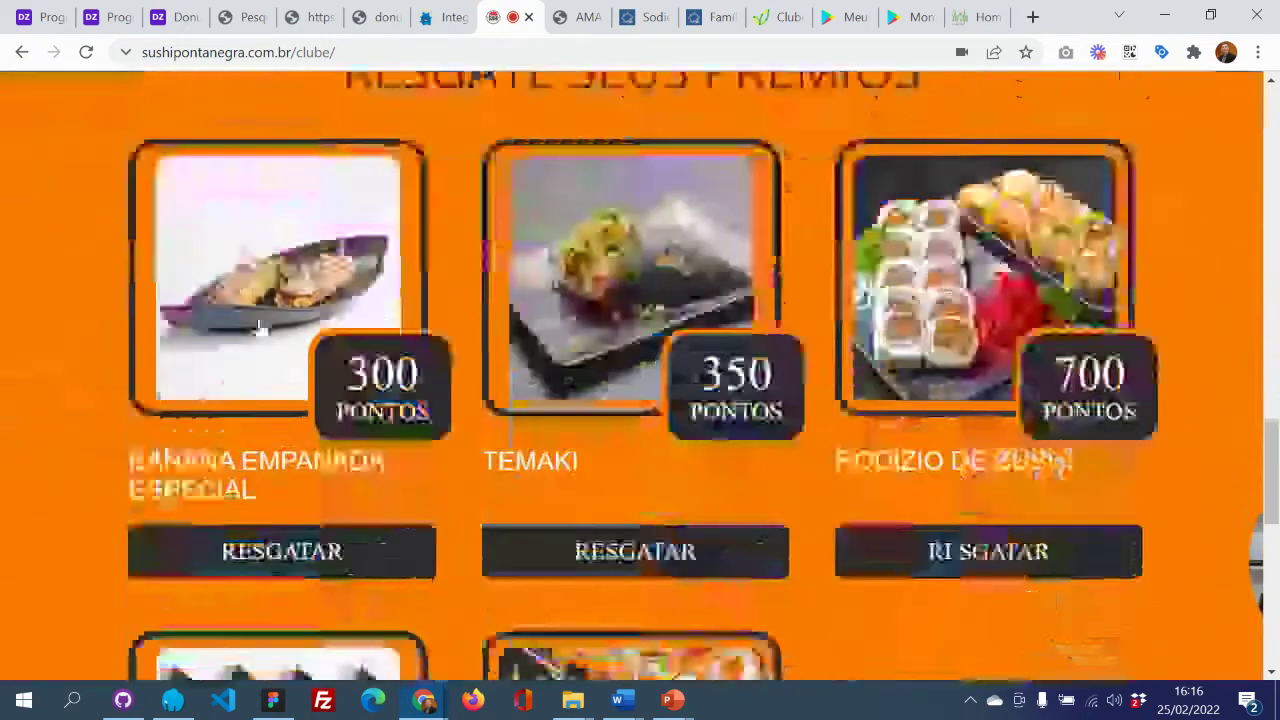
pyautogui.scroll(17, 260, 328)
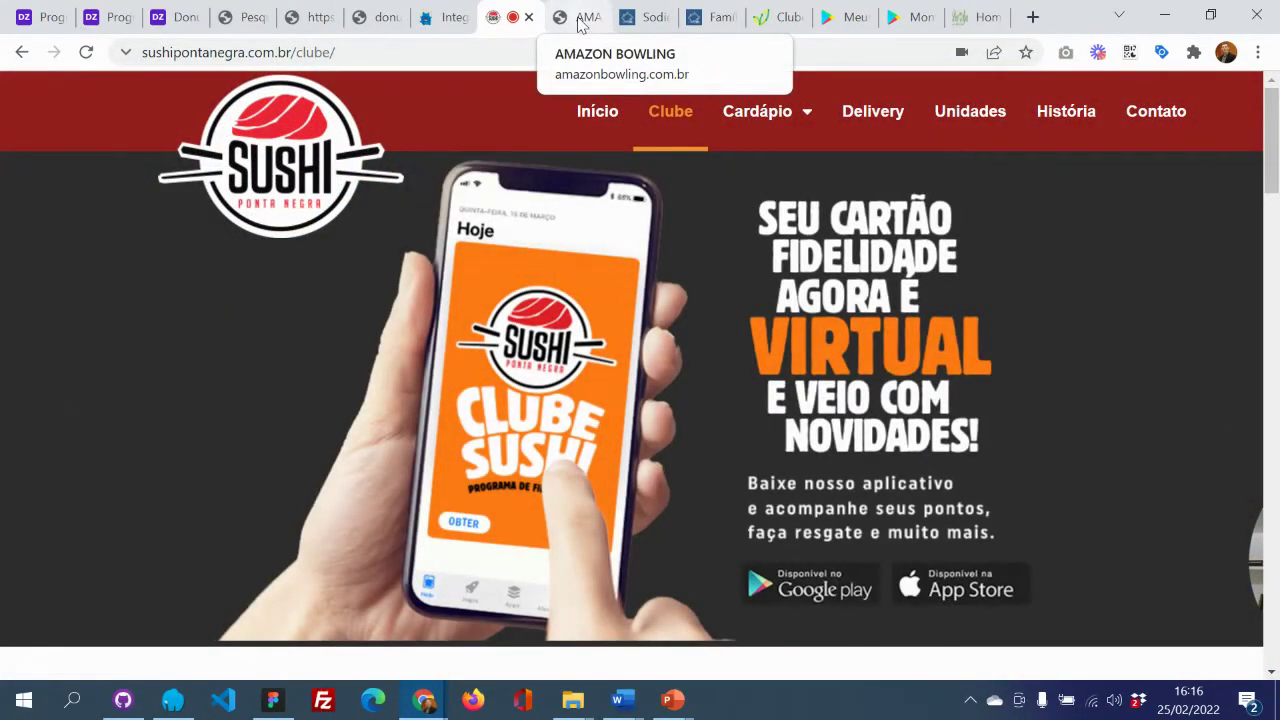
# View the Amazon Bowling club page from banner to footer, then switch to the Sodiê Doces prize page.
pyautogui.click(578, 20)
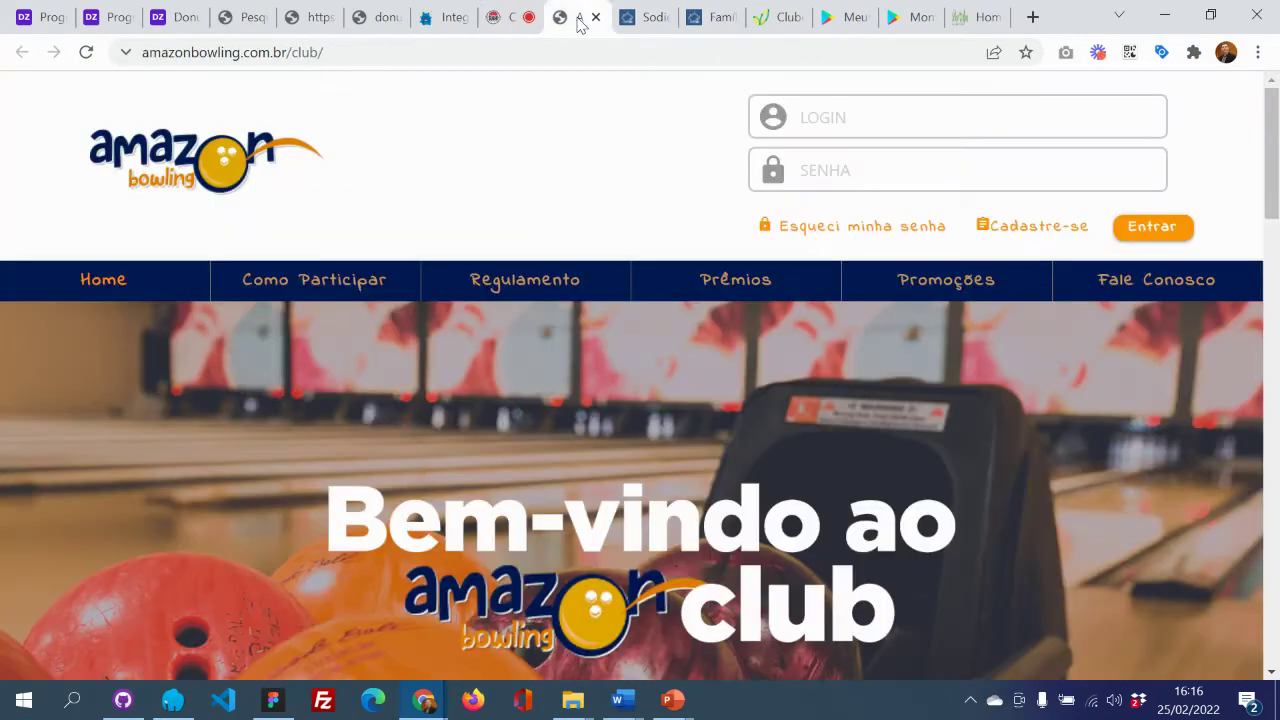
pyautogui.scroll(-3, 163, 446)
pyautogui.scroll(-15, 163, 446)
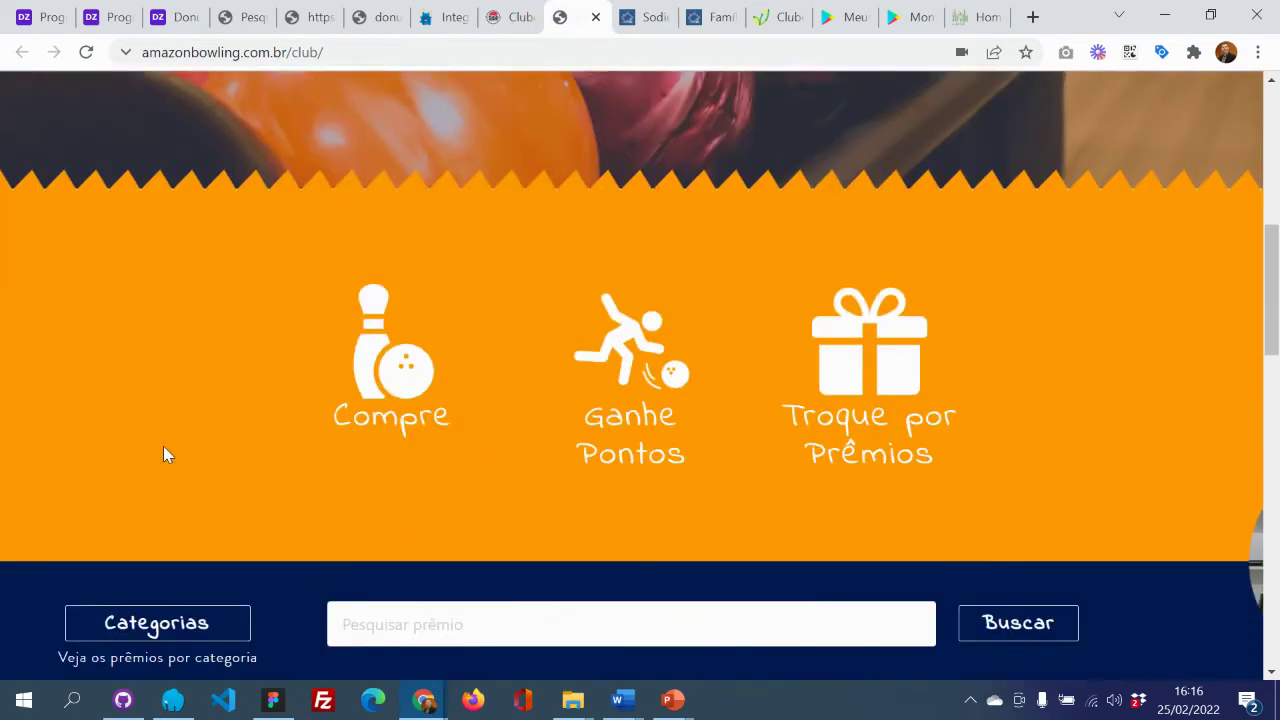
pyautogui.scroll(-4, 163, 446)
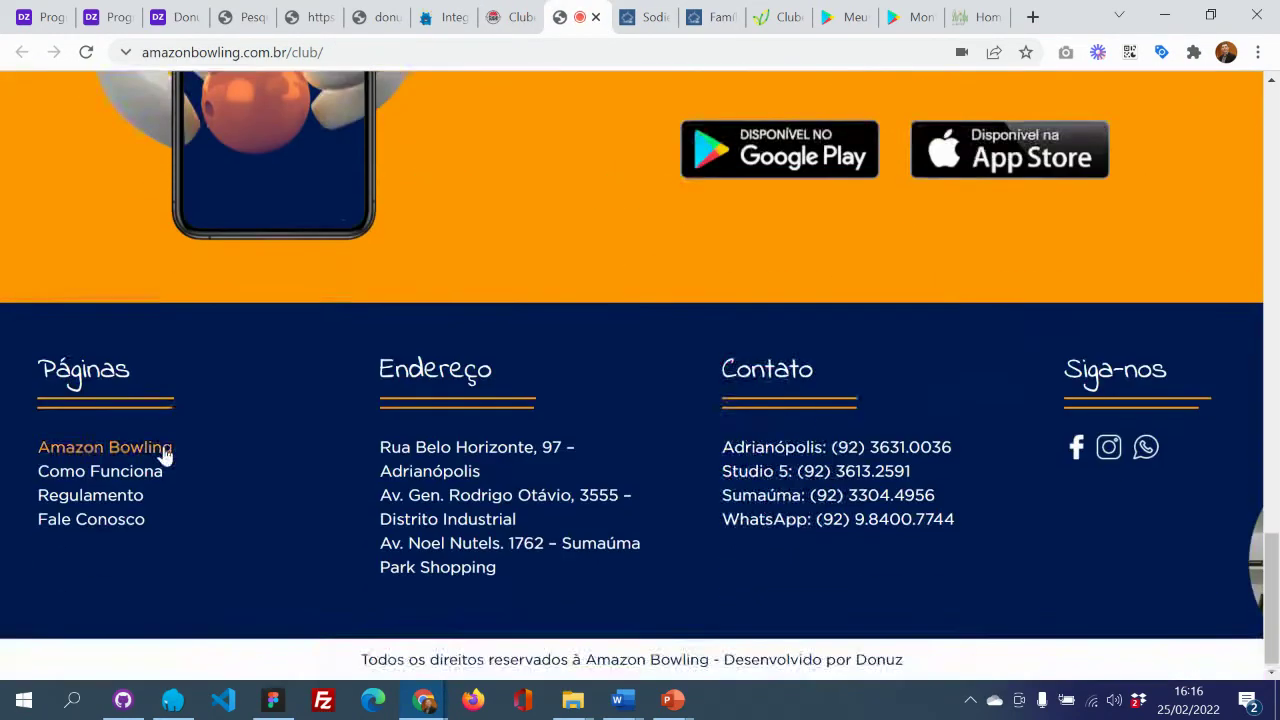
pyautogui.scroll(20, 163, 446)
pyautogui.scroll(-4, 163, 446)
pyautogui.scroll(-10, 163, 455)
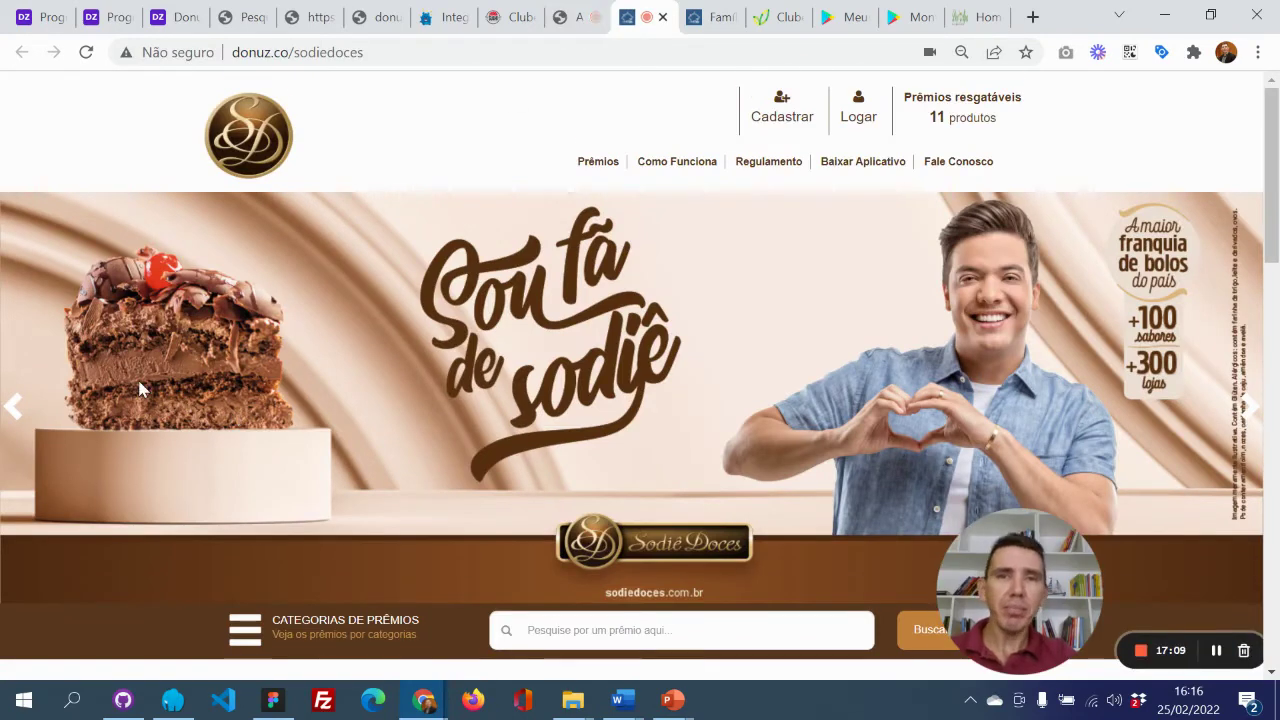
# Review the Sodiê Doces prize catalogue down to the app download section and return to the page's banner.
pyautogui.scroll(-2, 143, 386)
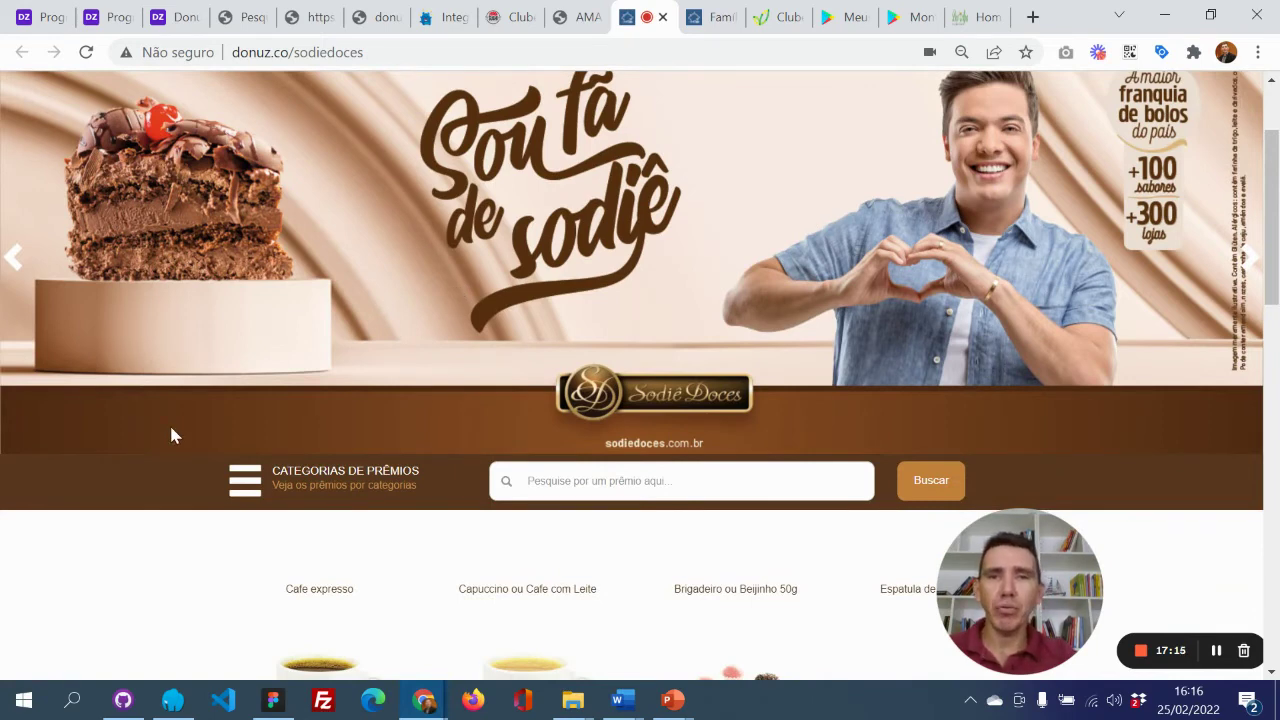
pyautogui.scroll(-4, 170, 435)
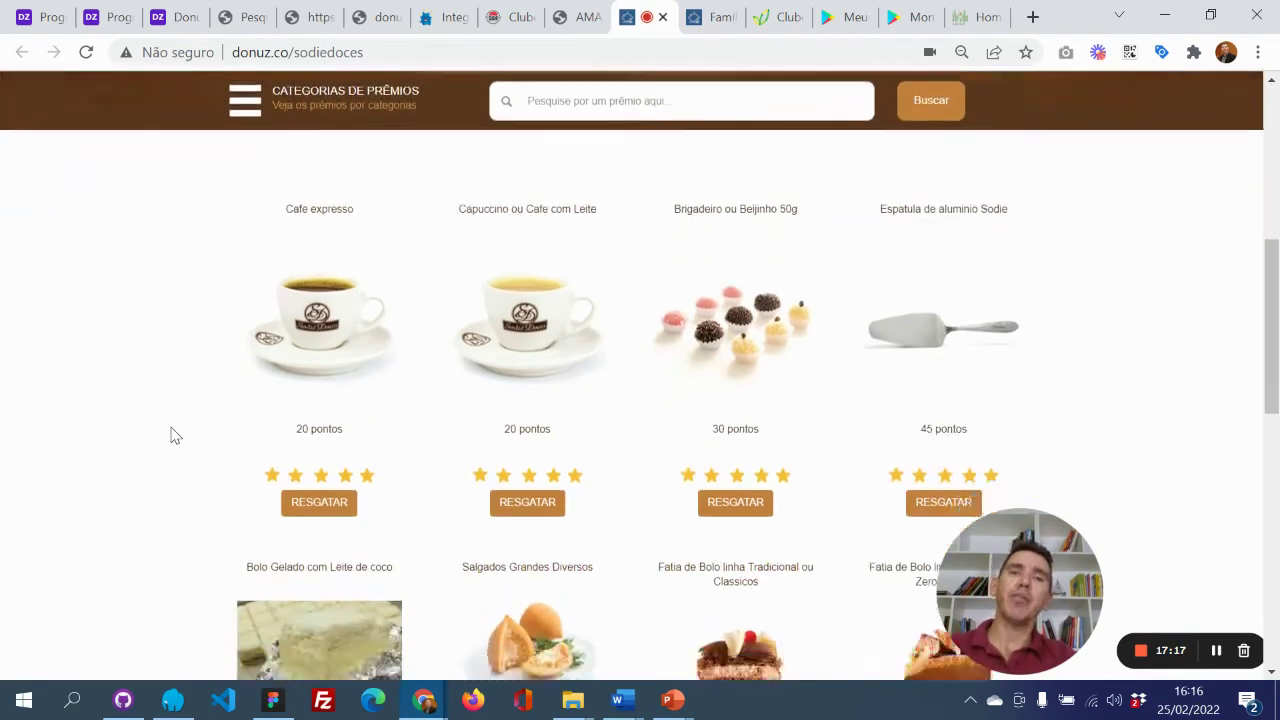
pyautogui.scroll(-3, 168, 415)
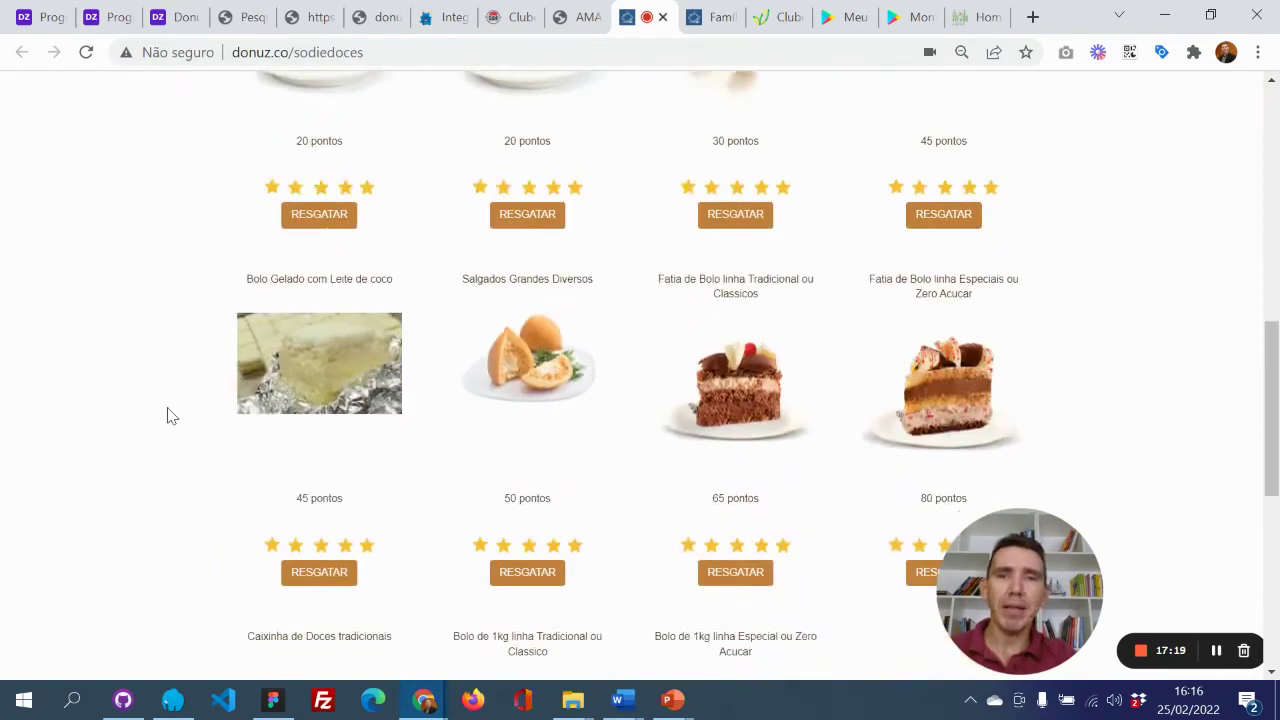
pyautogui.scroll(-6, 168, 415)
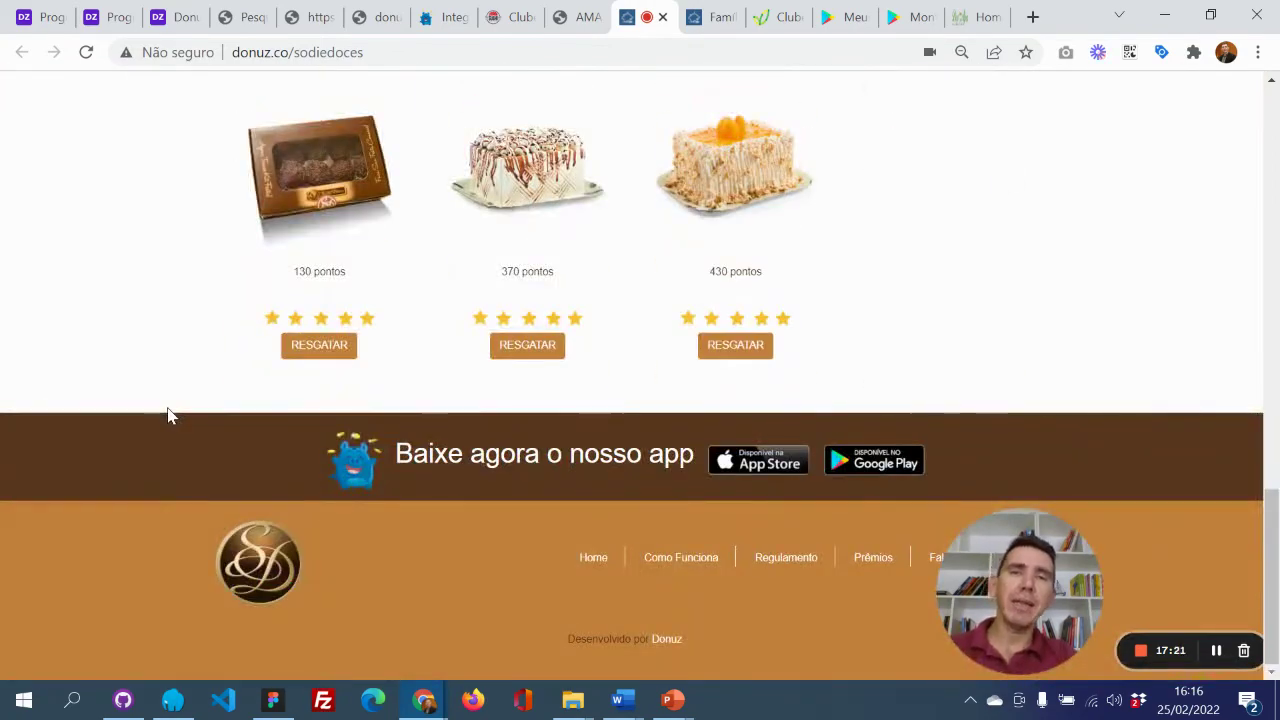
pyautogui.scroll(13, 168, 415)
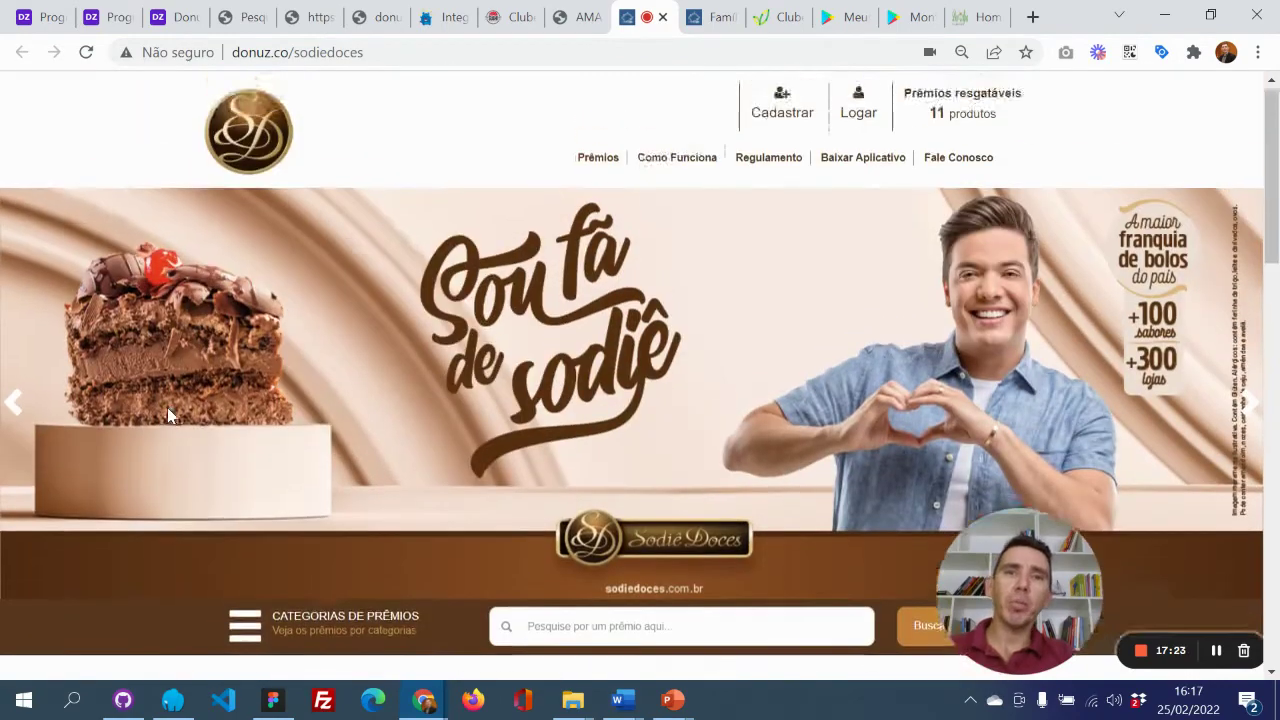
# Open the Gelato & Grano loyalty club page and review its whole prize catalogue.
pyautogui.click(713, 17)
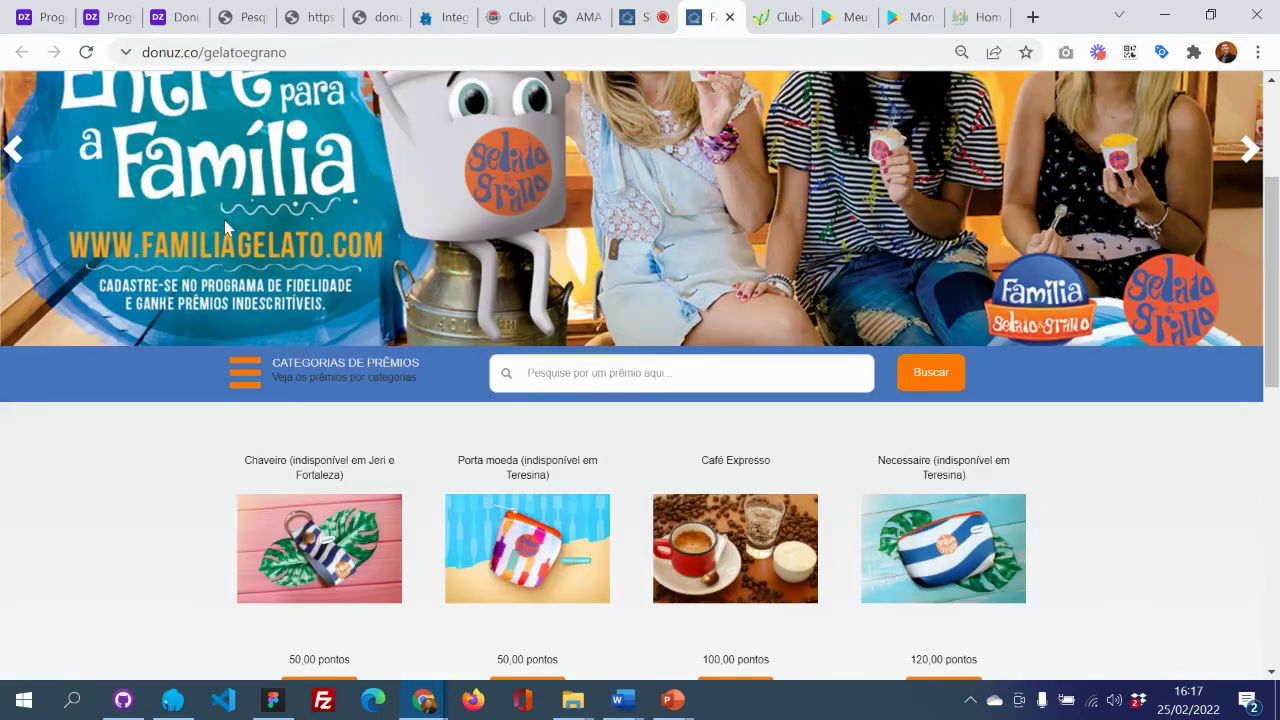
pyautogui.scroll(3, 219, 280)
pyautogui.scroll(-3, 219, 280)
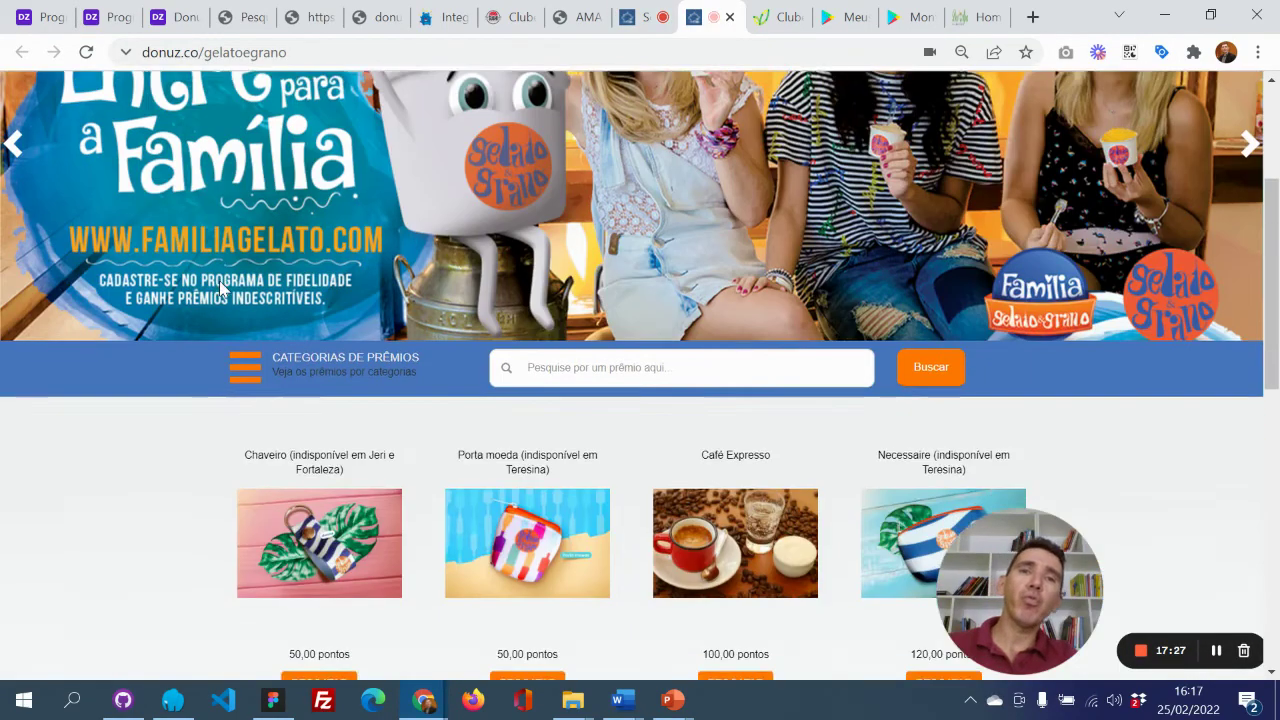
pyautogui.scroll(-6, 219, 285)
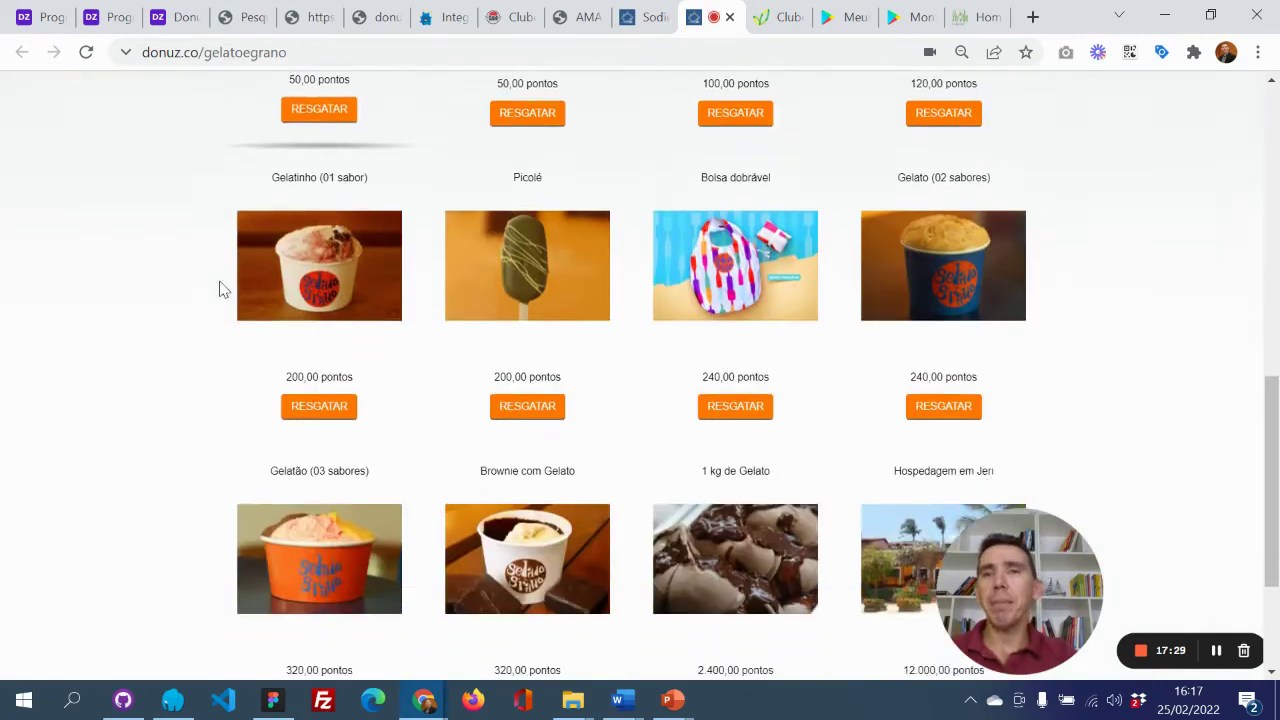
pyautogui.scroll(-3, 222, 289)
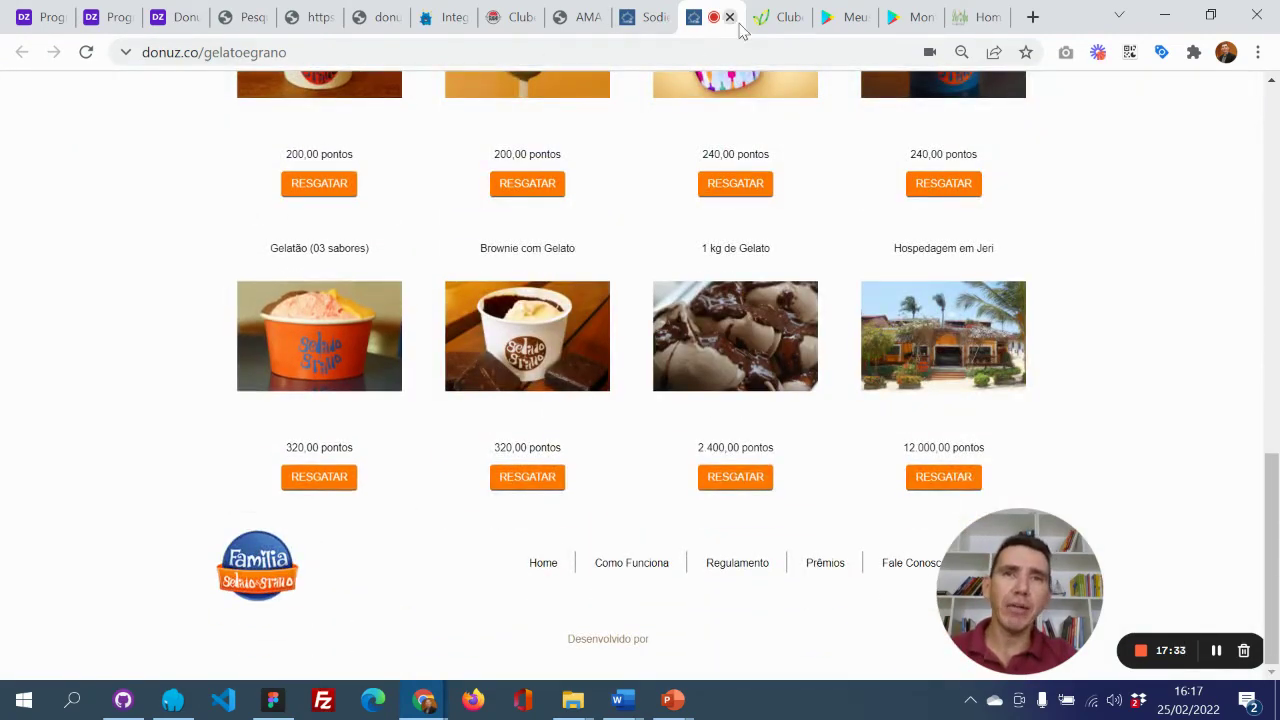
# Open the Agrominas club site and look through its featured prizes, contact section and app download area.
pyautogui.click(764, 24)
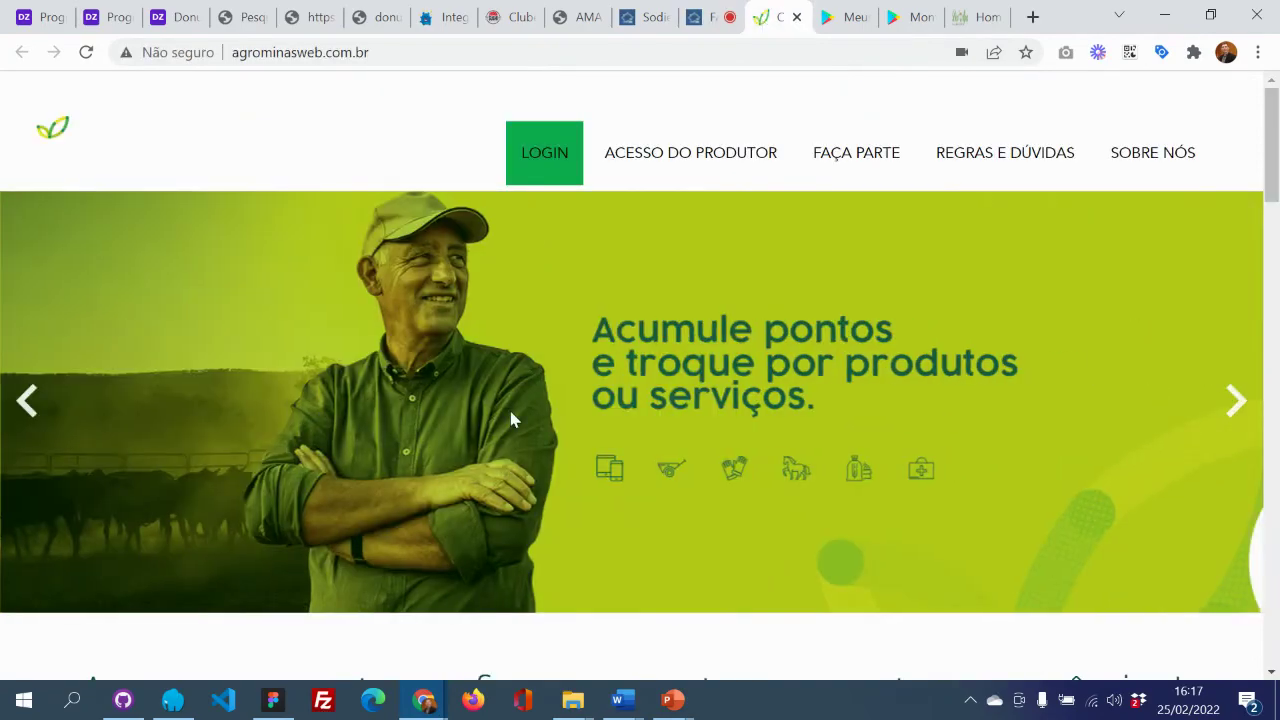
pyautogui.scroll(-5, 514, 420)
pyautogui.scroll(-10, 512, 418)
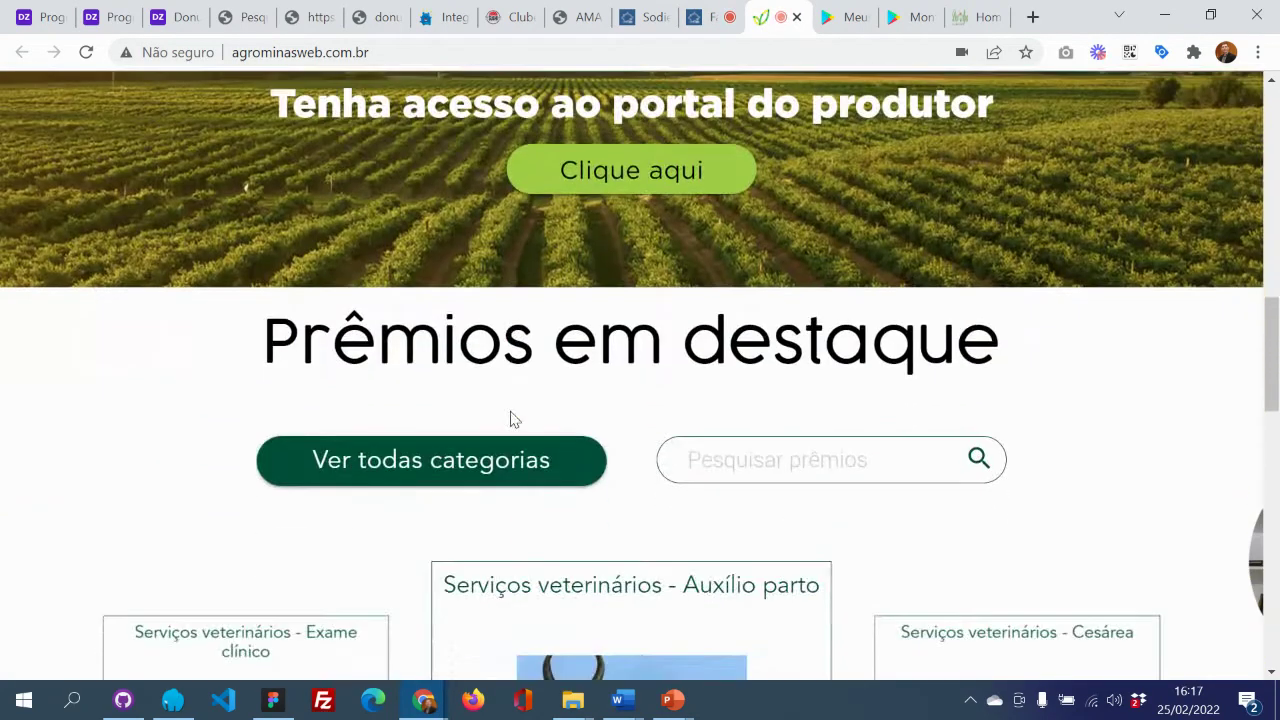
pyautogui.scroll(-7, 511, 421)
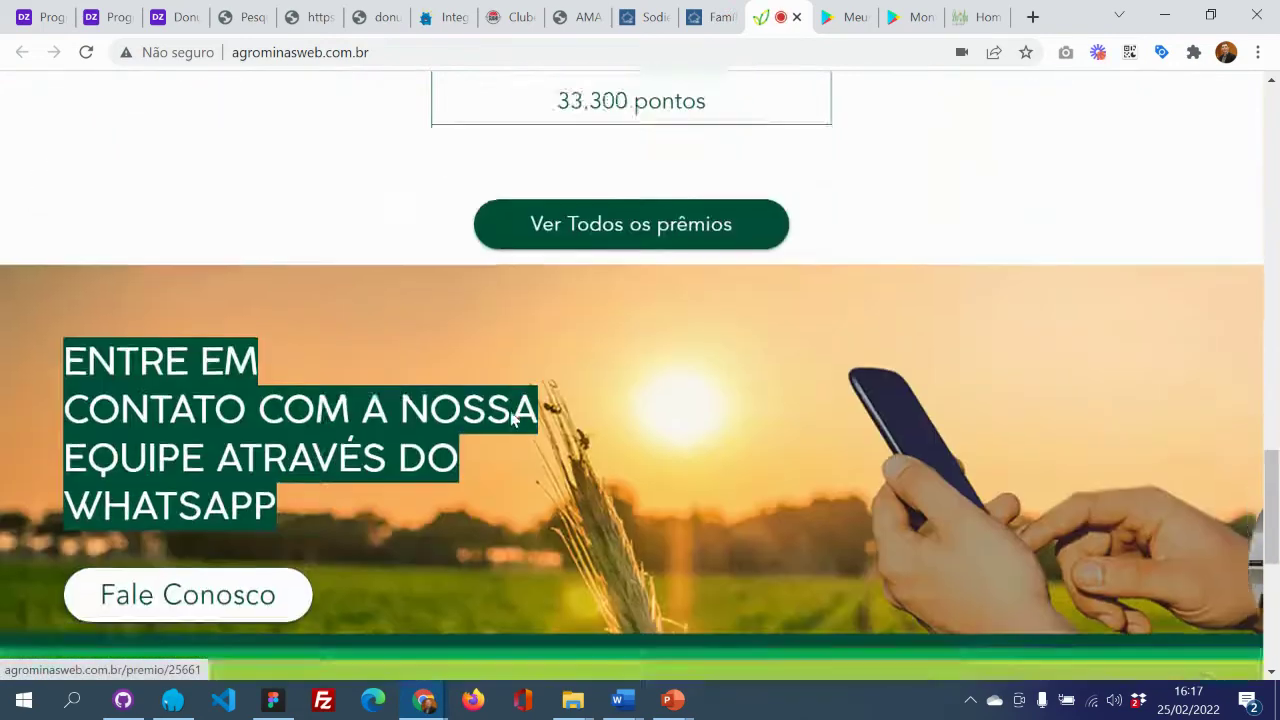
pyautogui.scroll(-2, 511, 411)
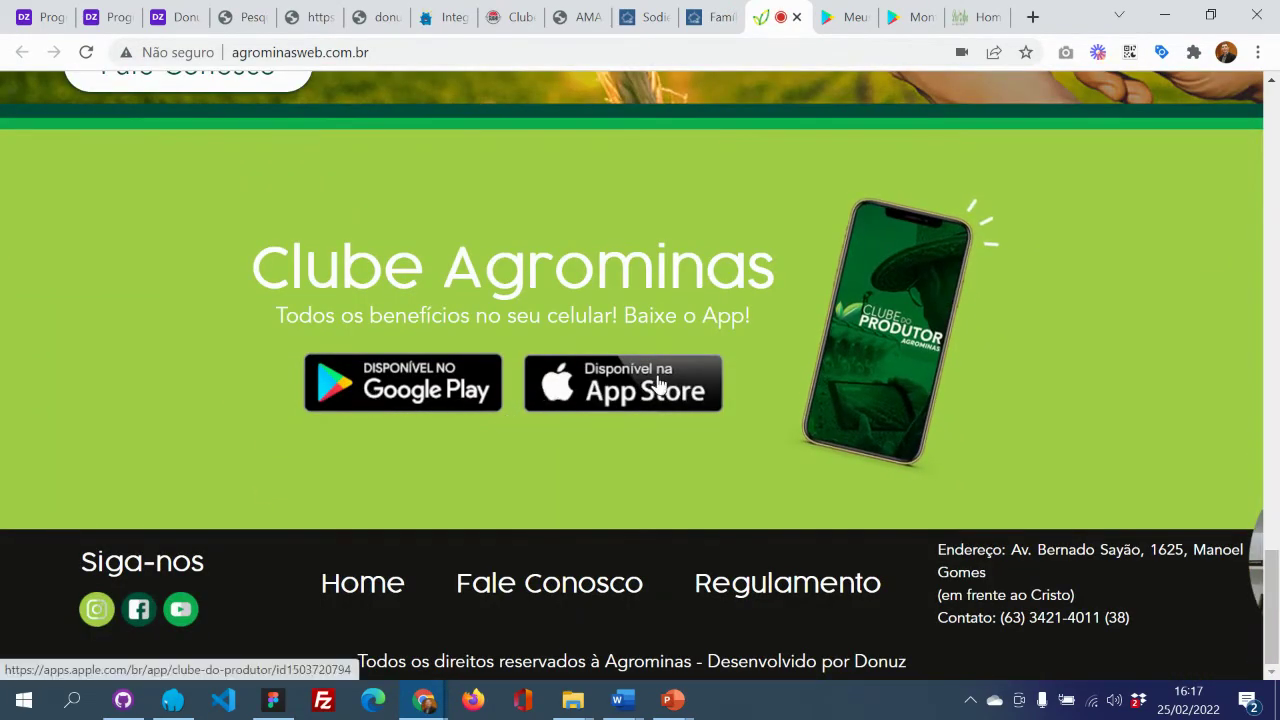
# View the Google Play pages of the Meus pontos (Beta) and Monte Carmo apps.
pyautogui.click(840, 18)
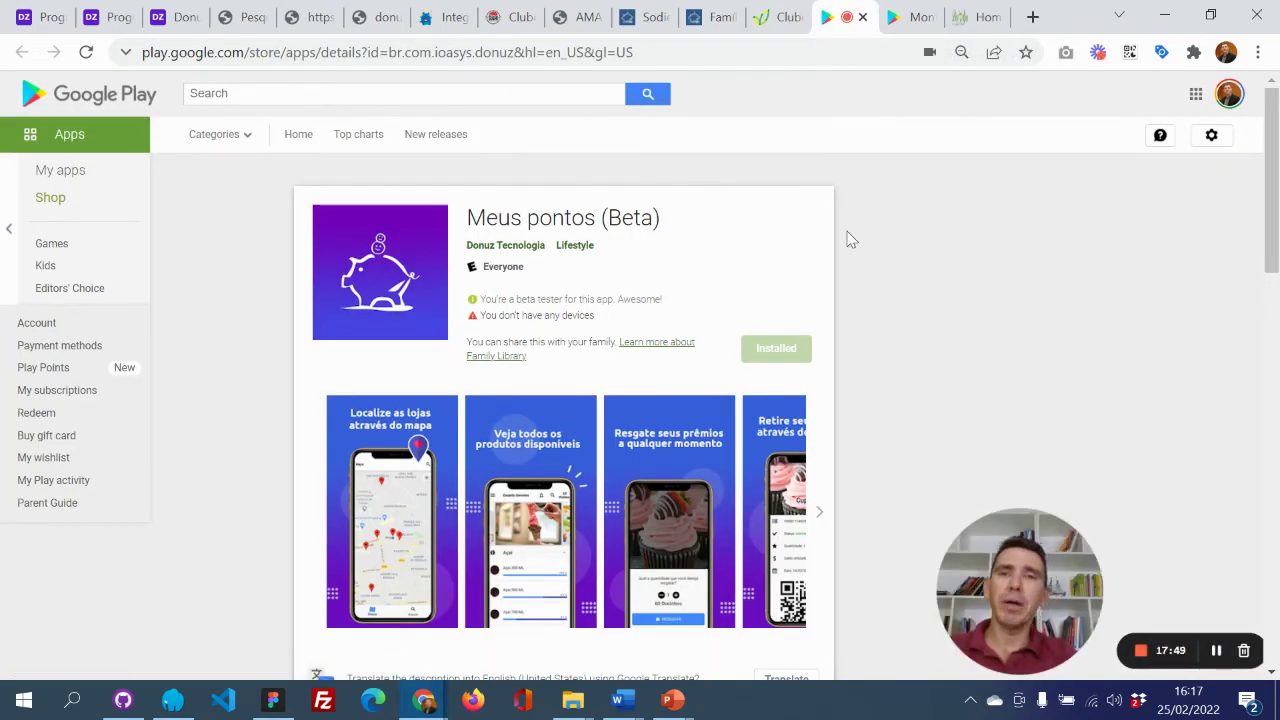
pyautogui.click(893, 20)
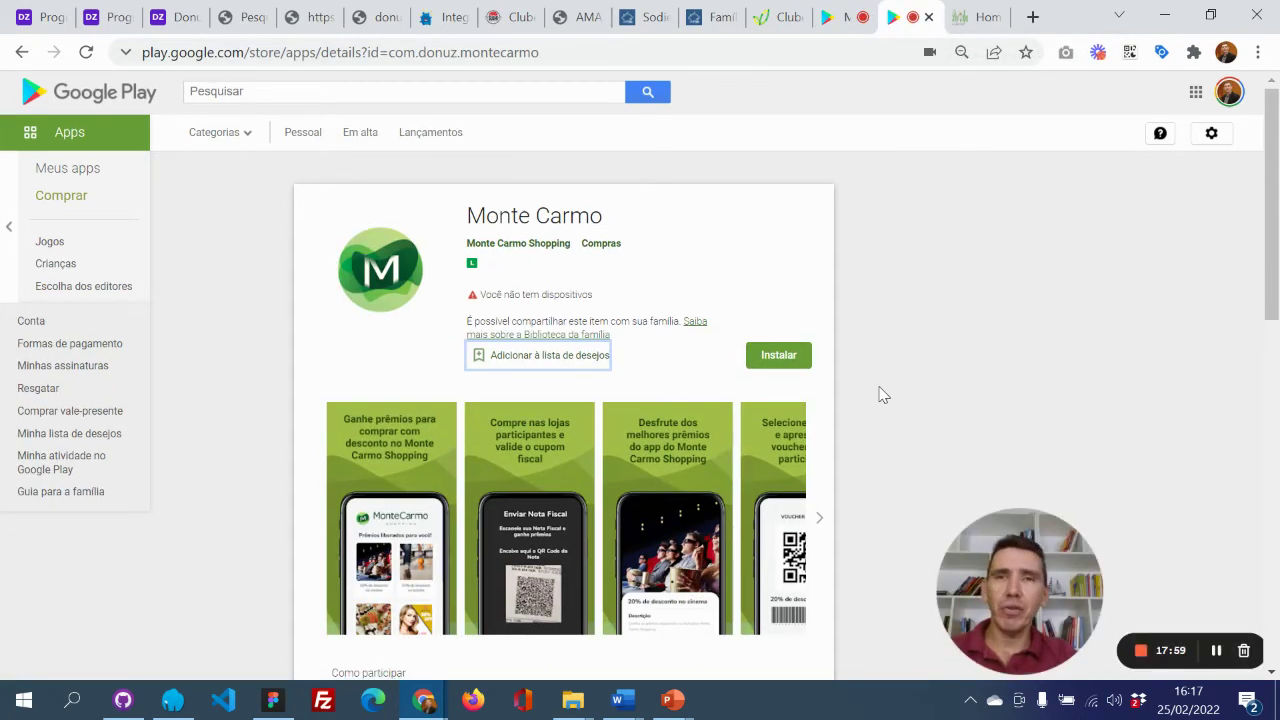
pyautogui.scroll(-1, 883, 395)
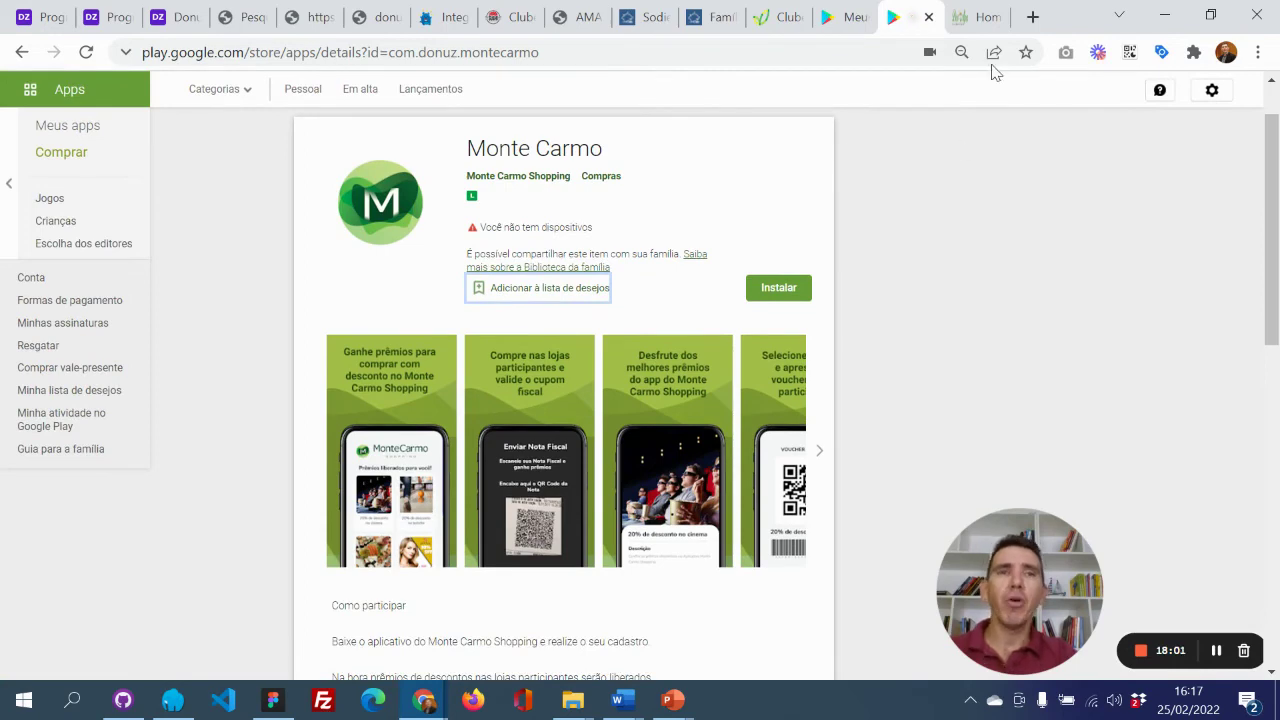
# Open the Dos Alpes loyalty page and view its banner and how-it-works section.
pyautogui.click(965, 20)
pyautogui.scroll(-6, 371, 329)
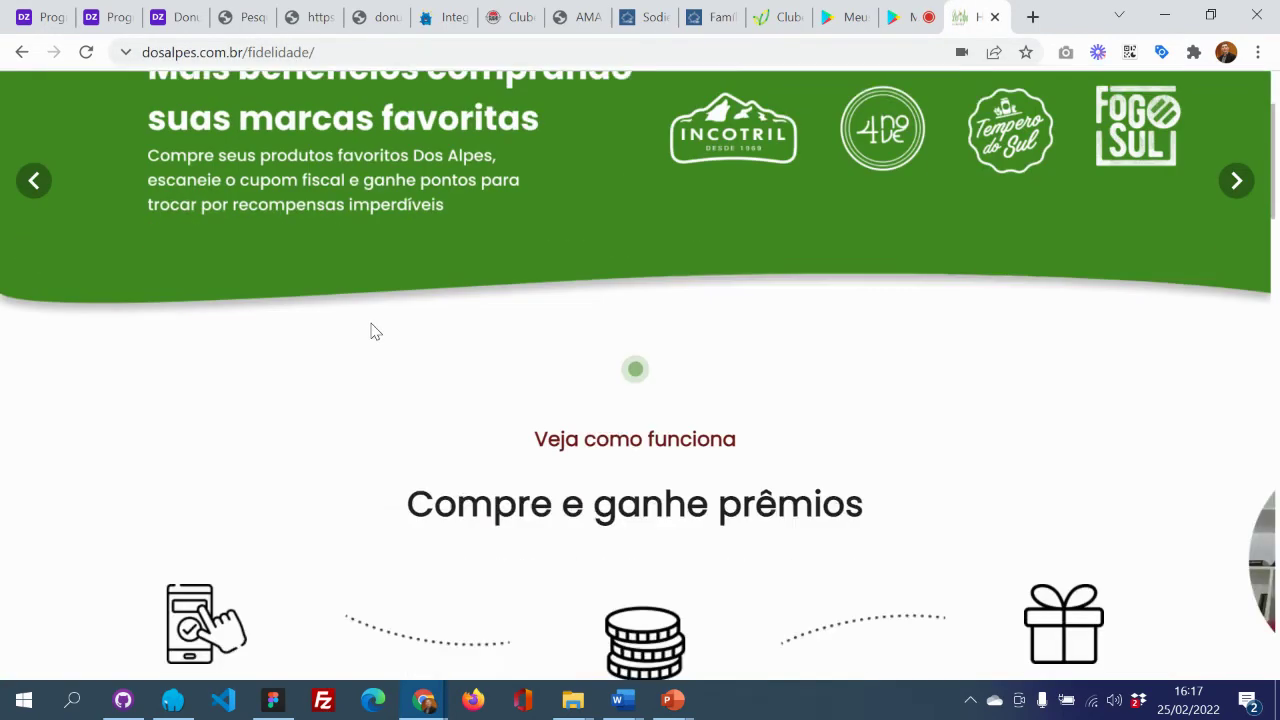
pyautogui.scroll(6, 371, 329)
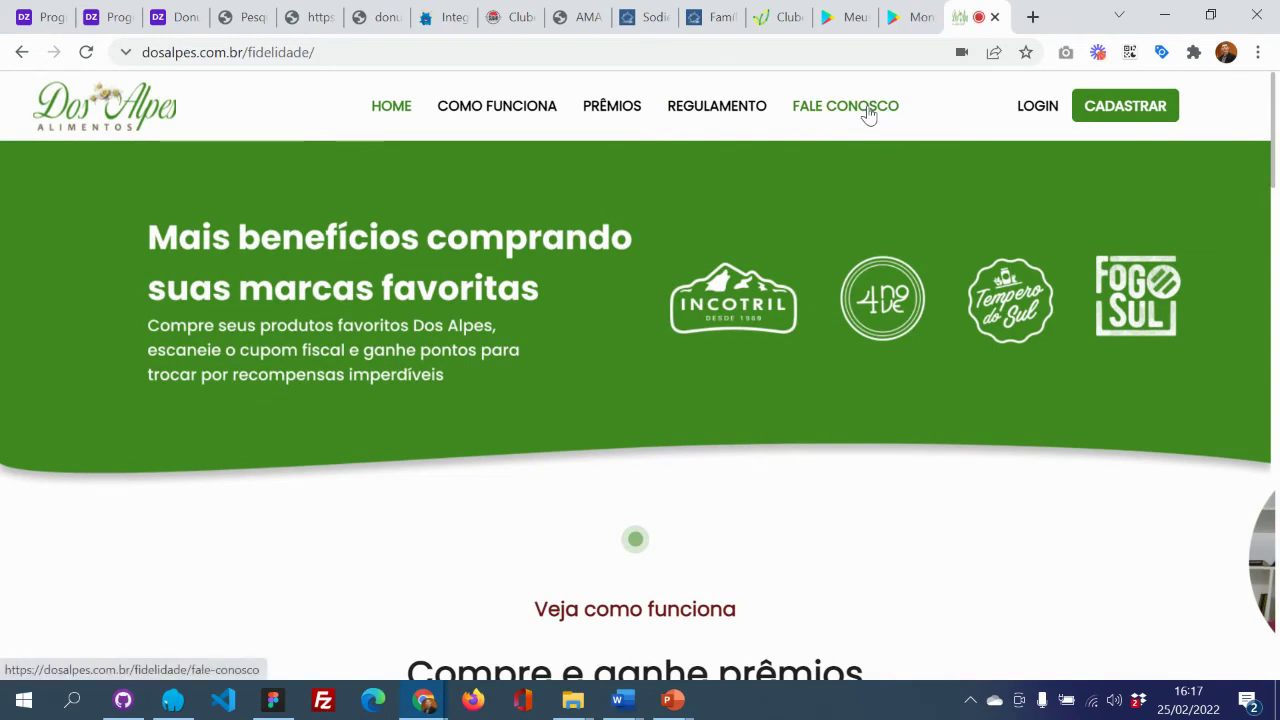
# Revisit the Monte Carmo app page and the Donuz results landing page, and return to the Loja de Prêmios settings.
pyautogui.click(916, 19)
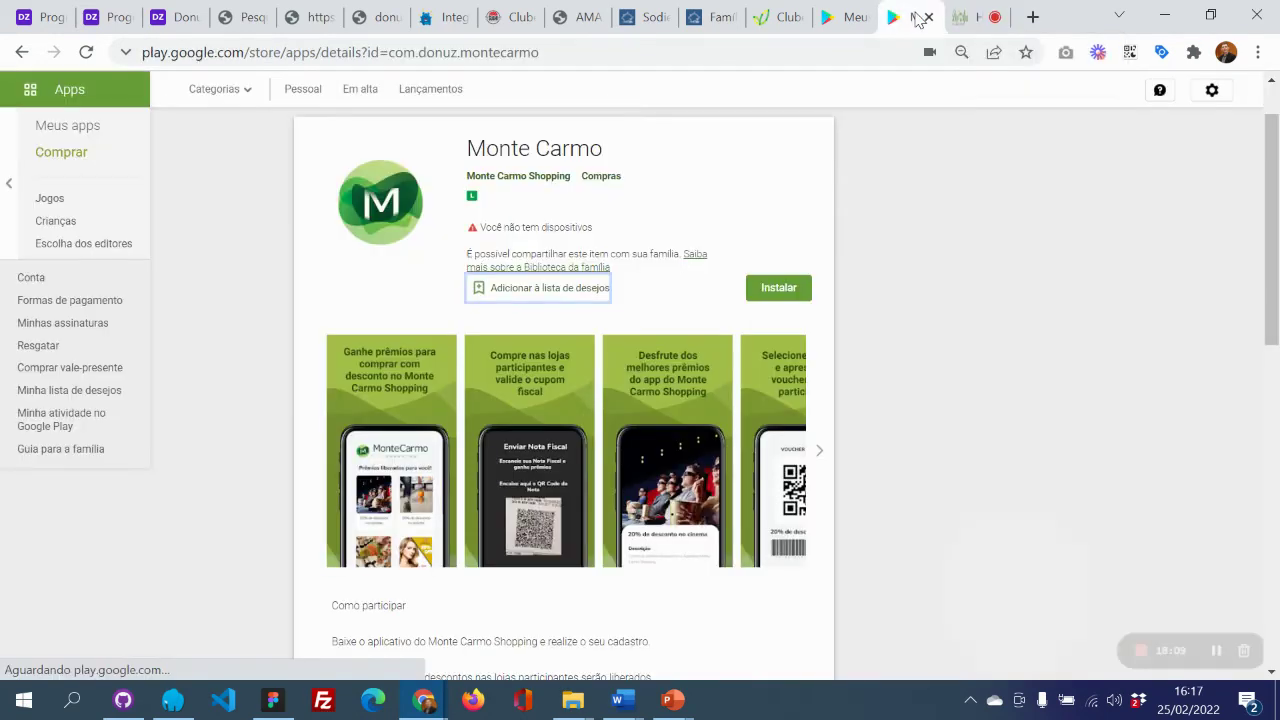
pyautogui.click(103, 12)
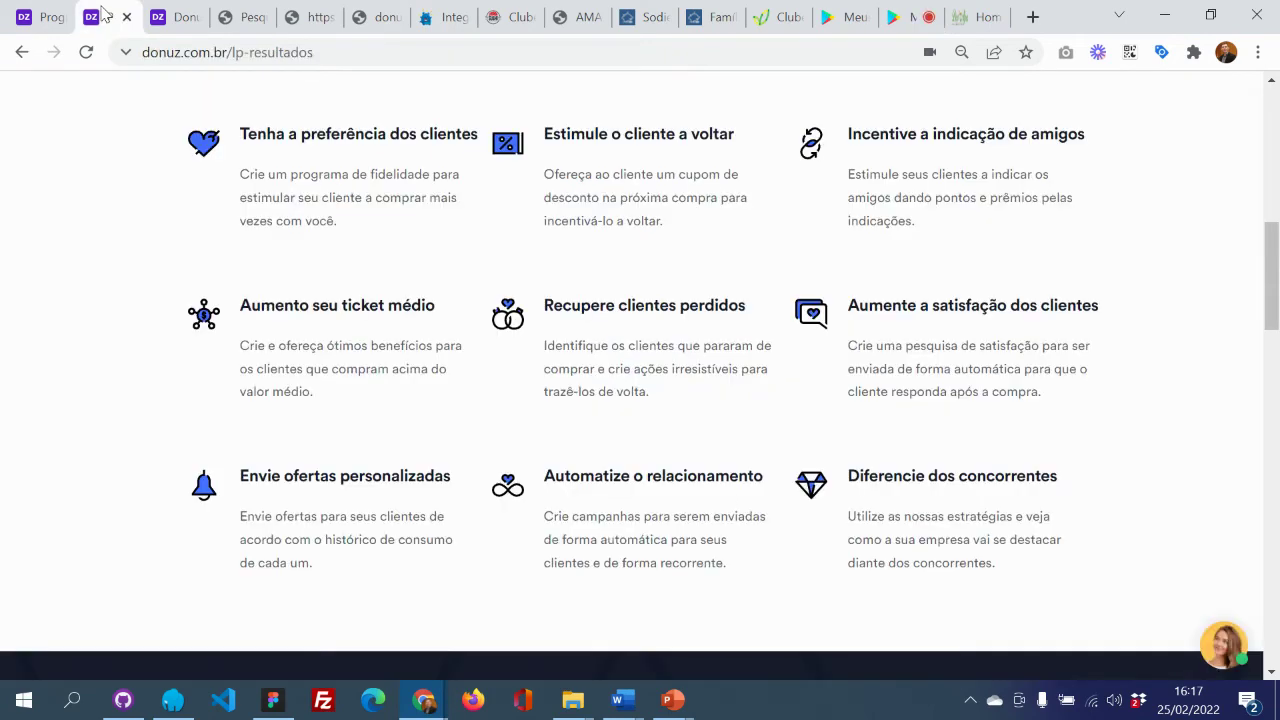
pyautogui.click(165, 20)
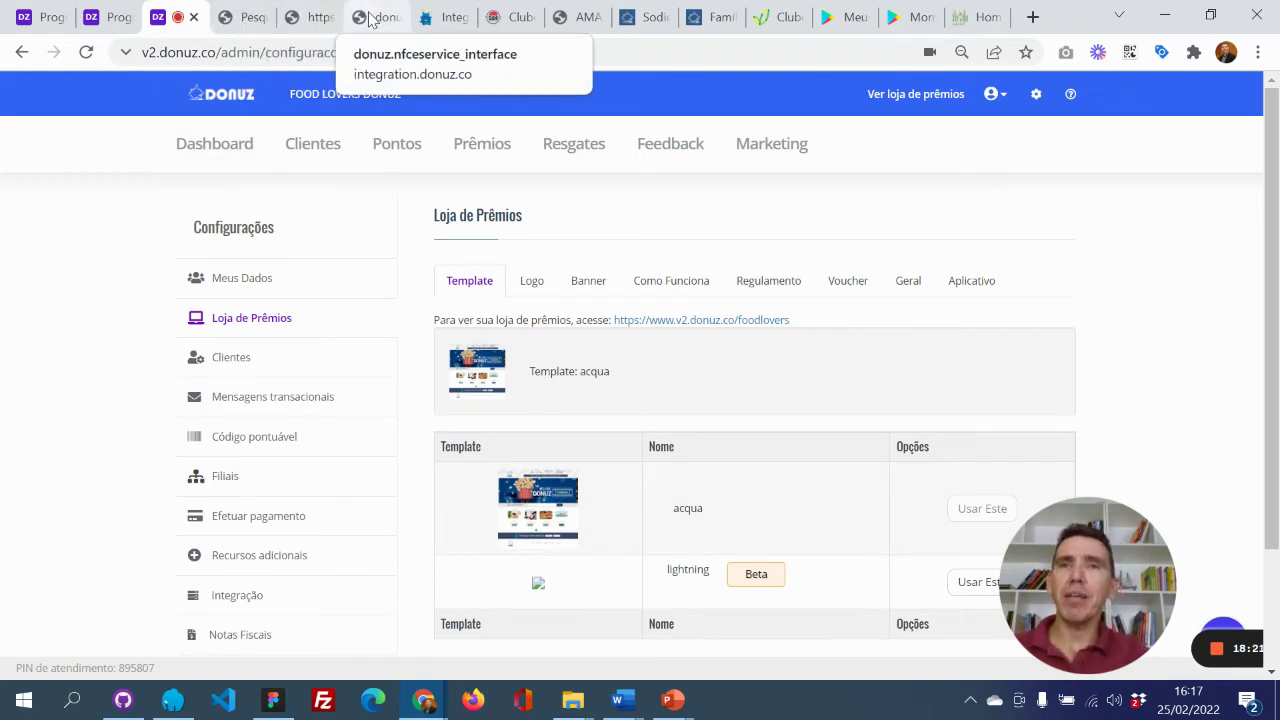
# Open the Donuz integration registration page and browse the catalogue of available systems.
pyautogui.click(455, 14)
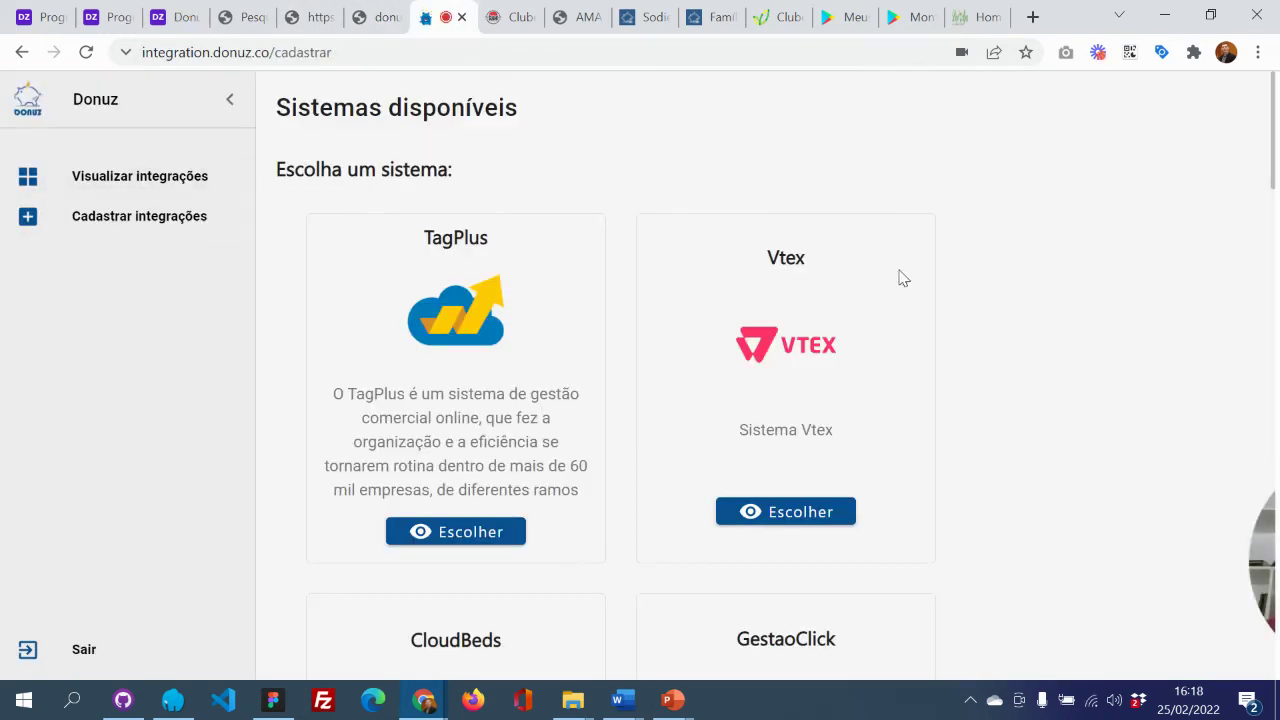
pyautogui.scroll(-2, 979, 338)
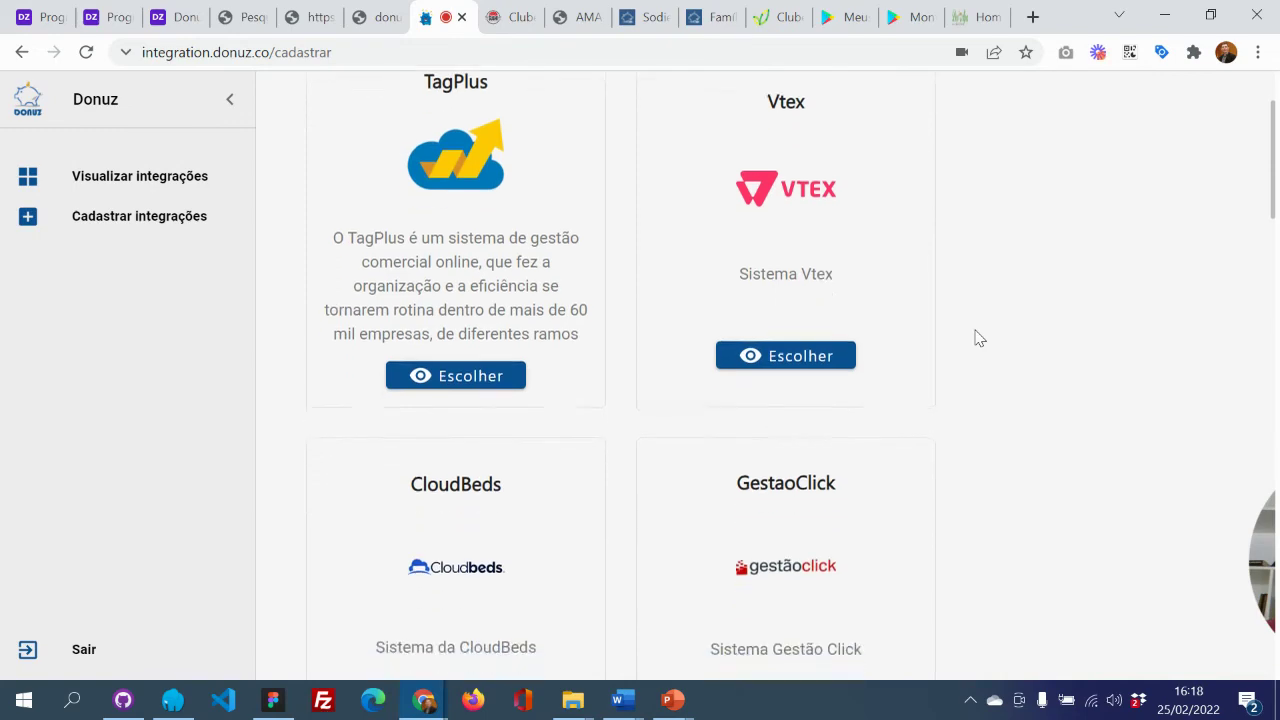
pyautogui.scroll(-7, 979, 338)
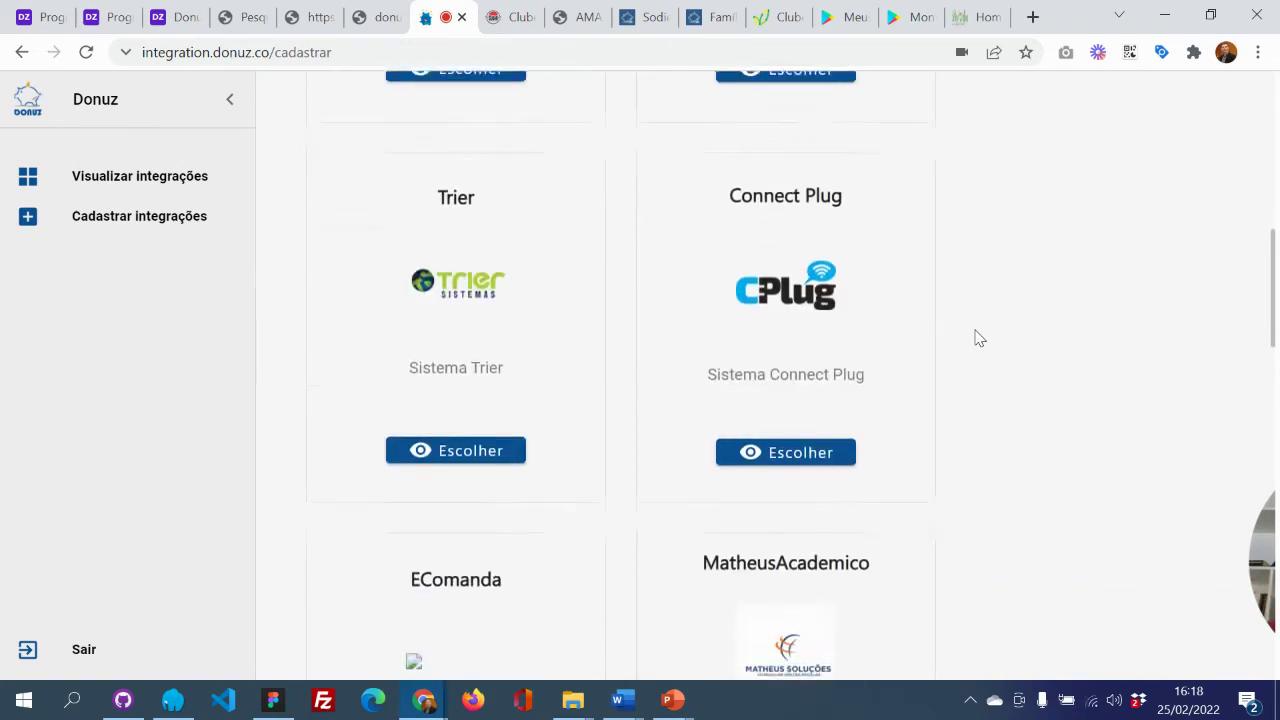
pyautogui.scroll(-15, 979, 338)
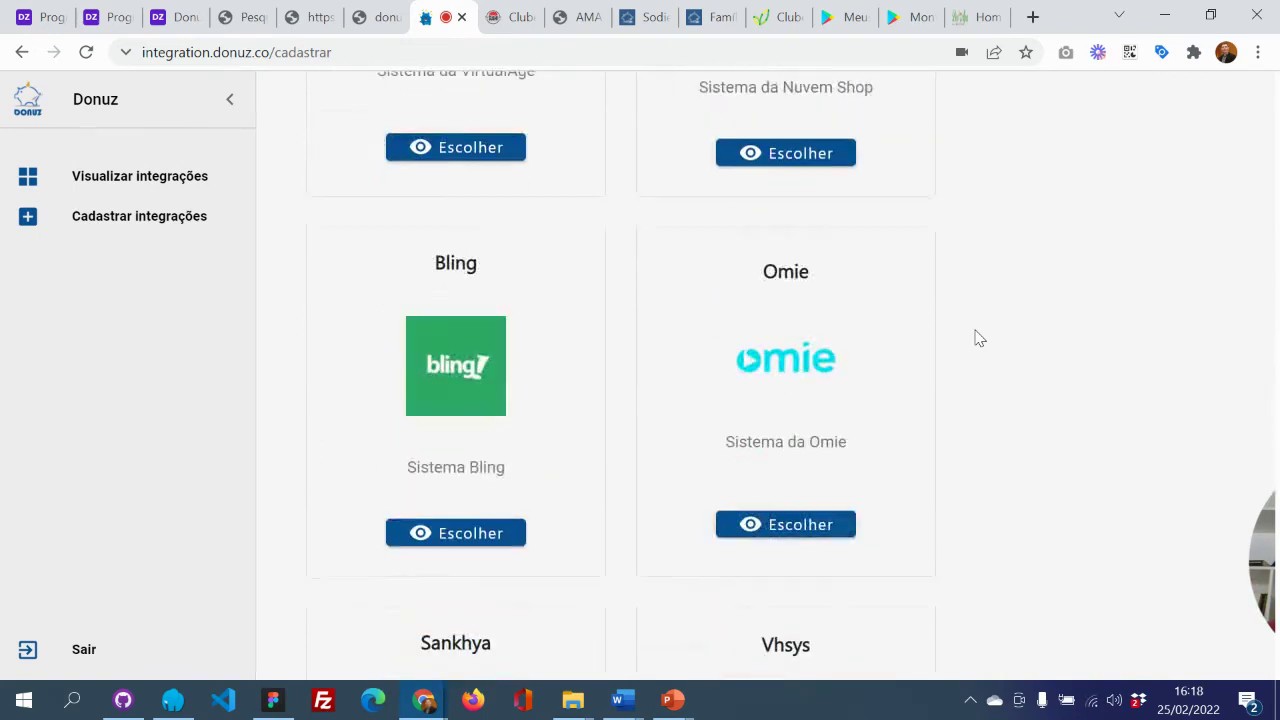
pyautogui.scroll(20, 979, 338)
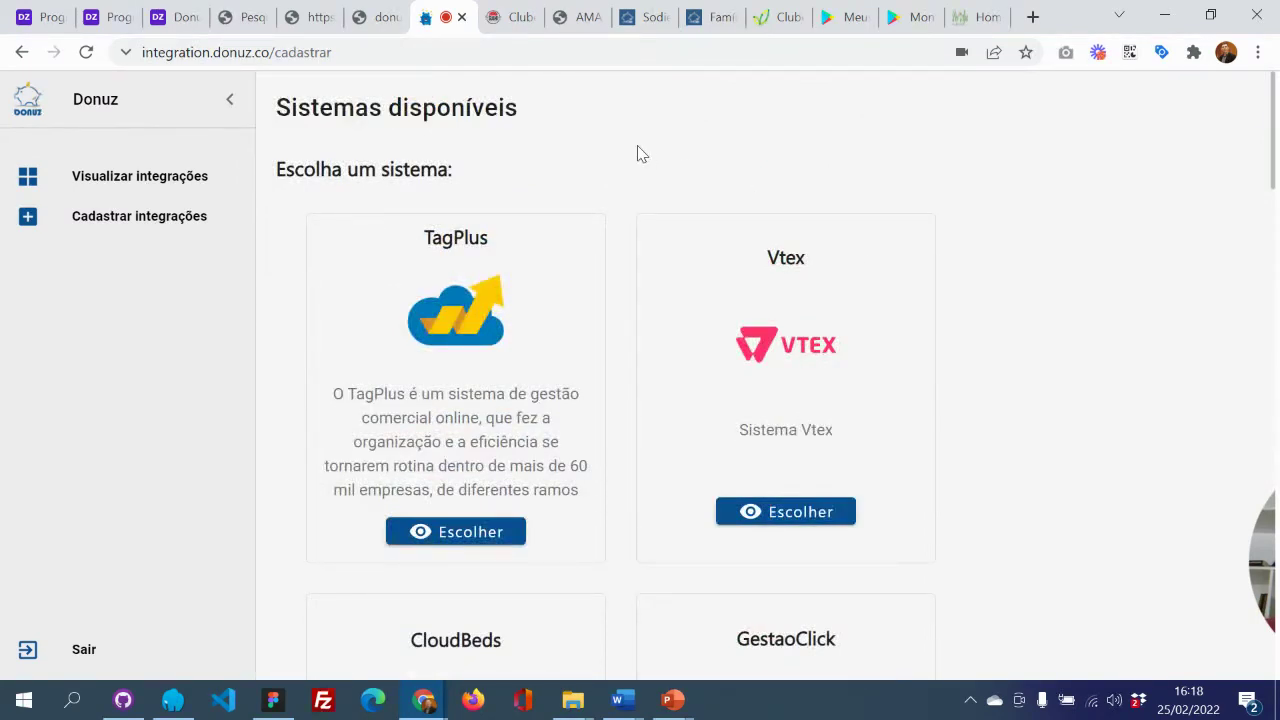
# View the integration's Minhas configurações page, return to the admin panel and open its Dashboard.
pyautogui.click(385, 18)
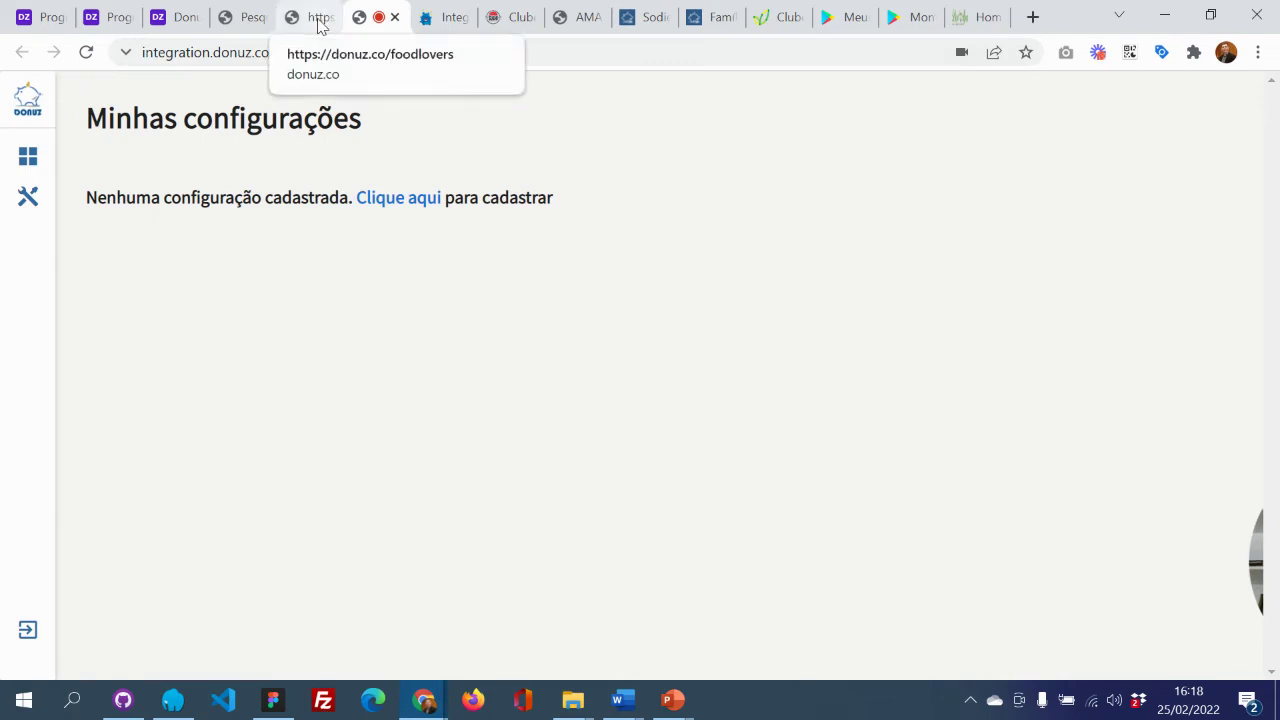
pyautogui.click(185, 18)
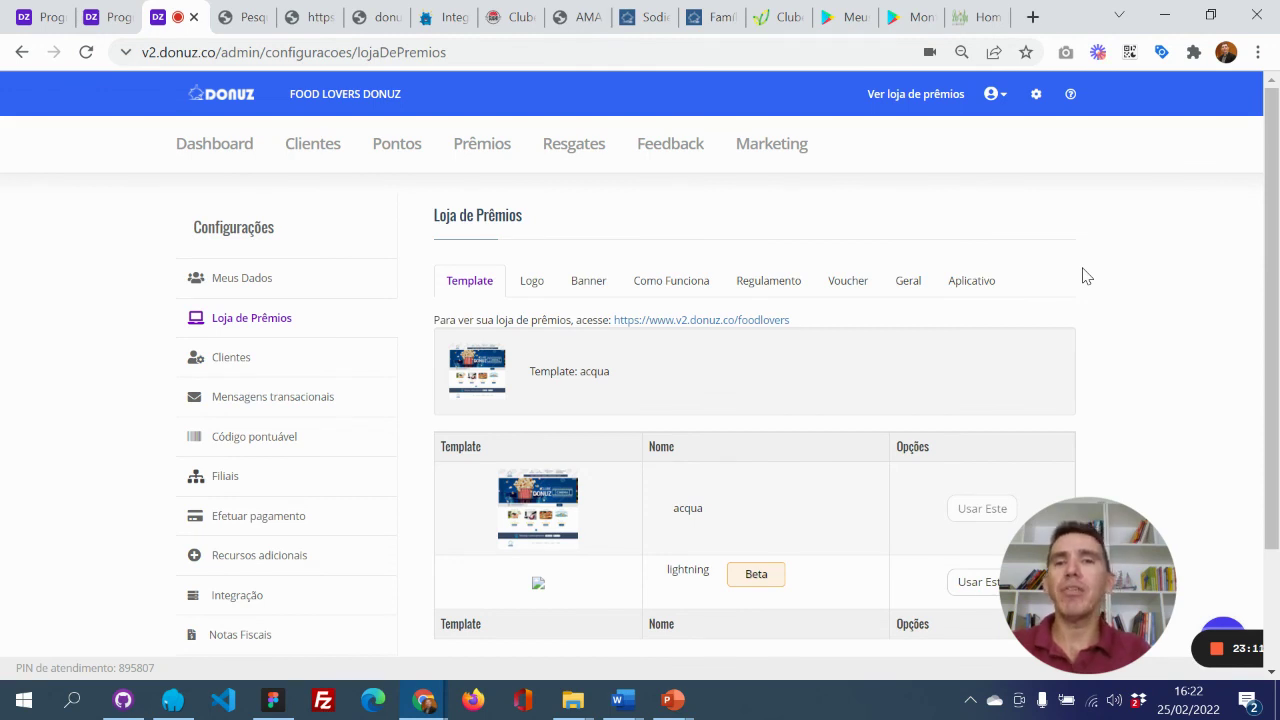
pyautogui.click(248, 165)
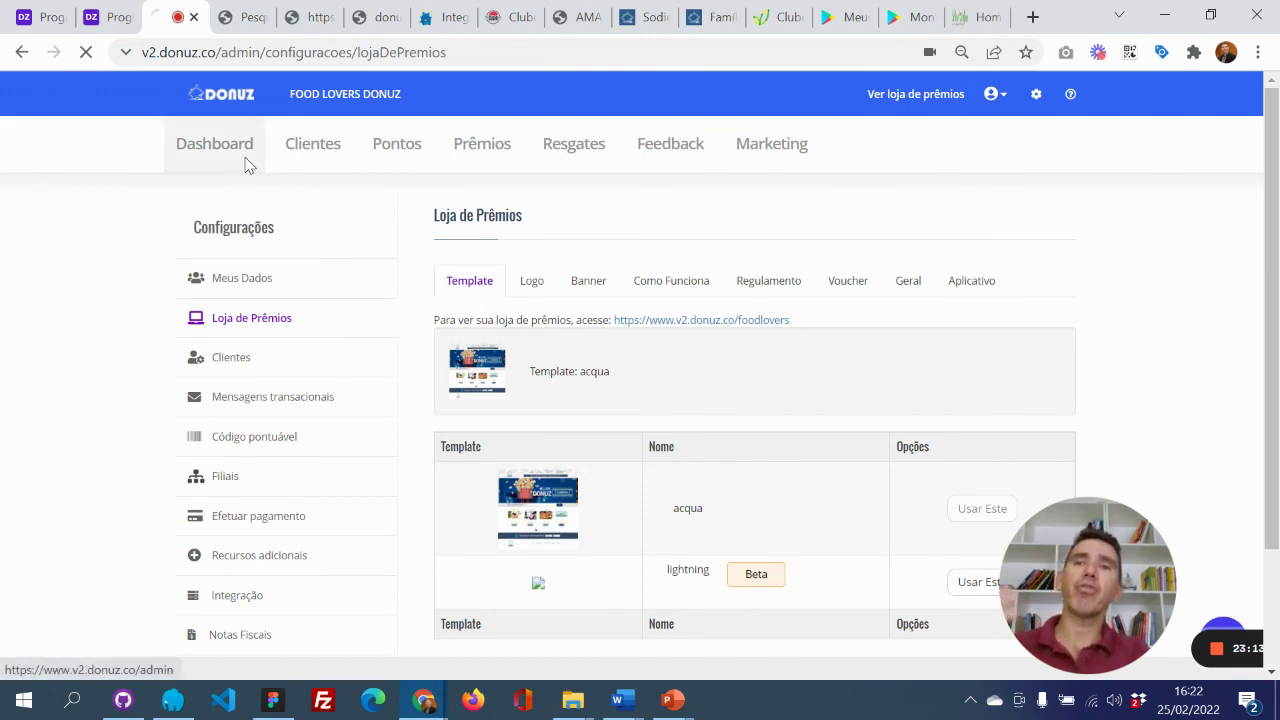